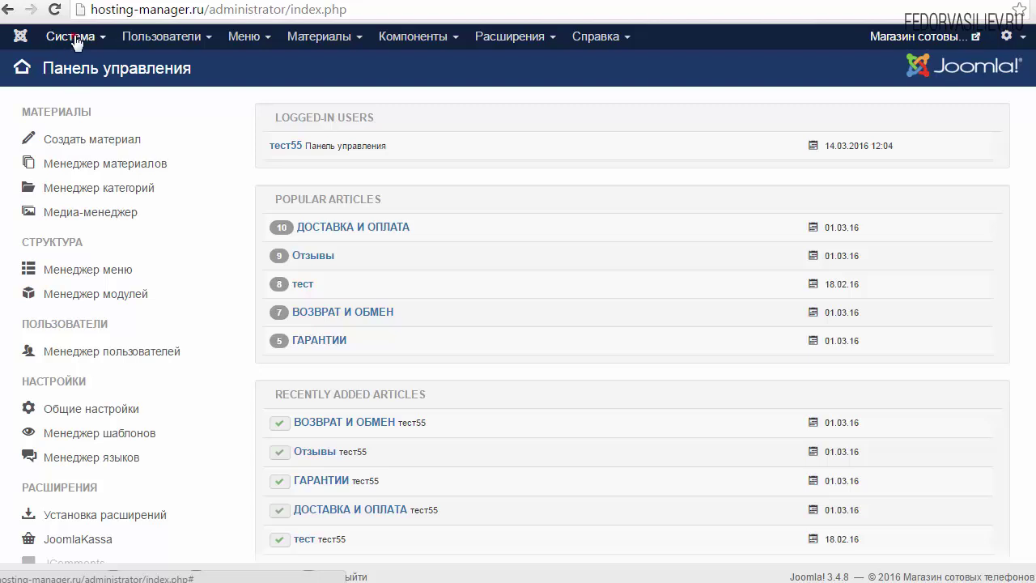
Examine the cache settings (Настройки кэша) among the system options of the global configuration
left_click(74, 37)
left_click(93, 98)
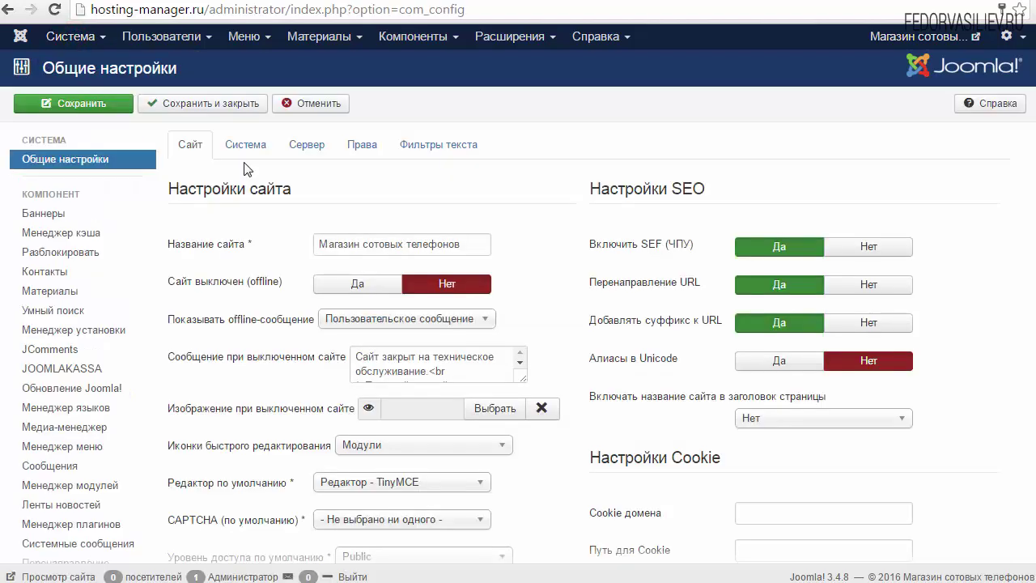
left_click(244, 151)
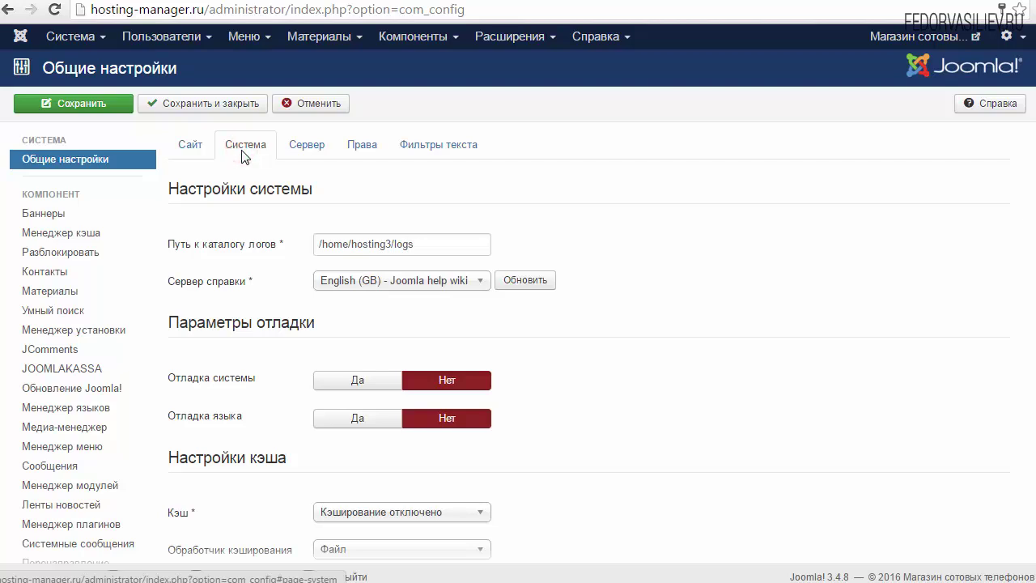
scroll(246, 154, "down", 3)
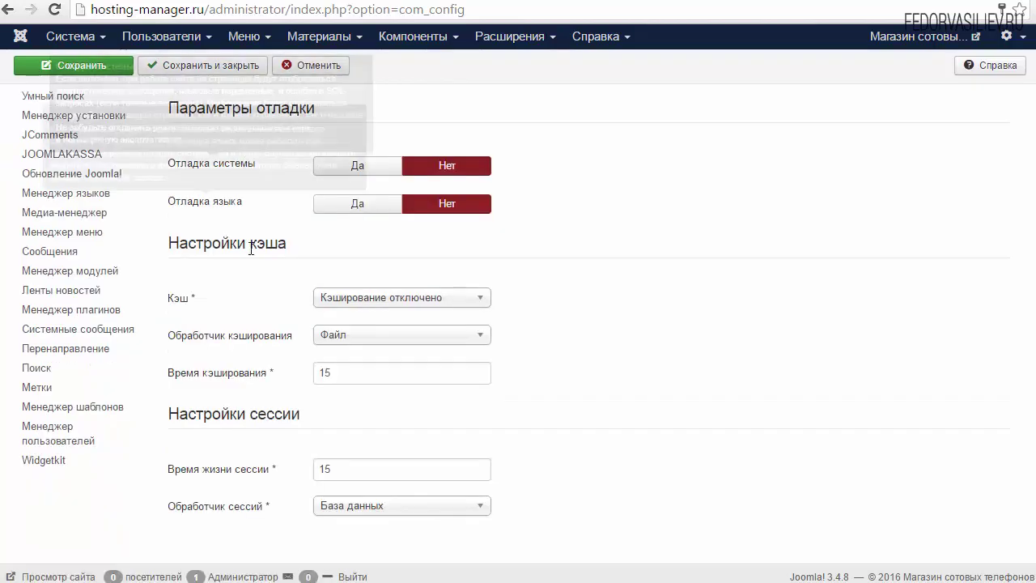
left_click_drag(318, 244, 202, 244)
left_click(247, 279)
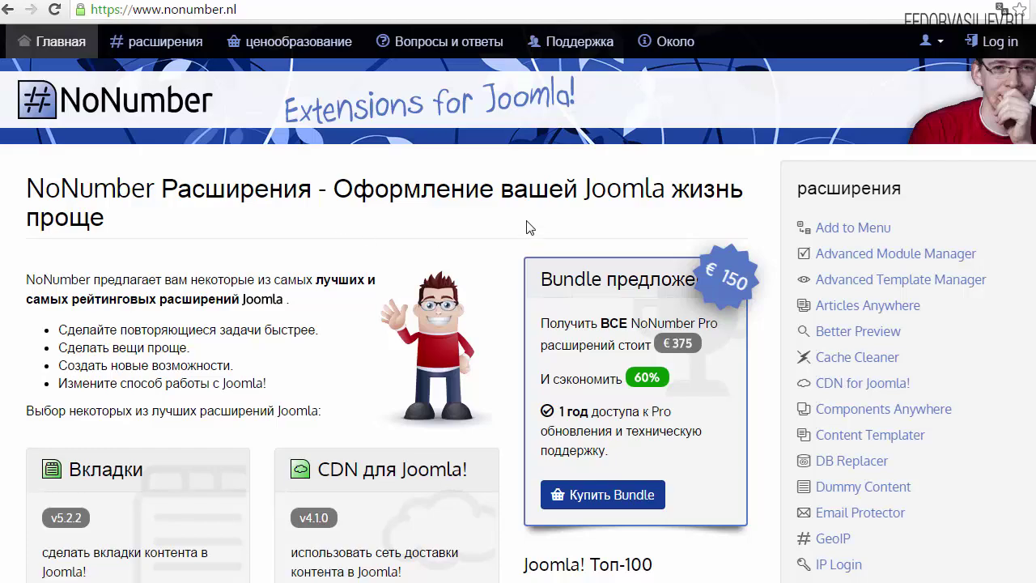
left_click(182, 9)
left_click(182, 10)
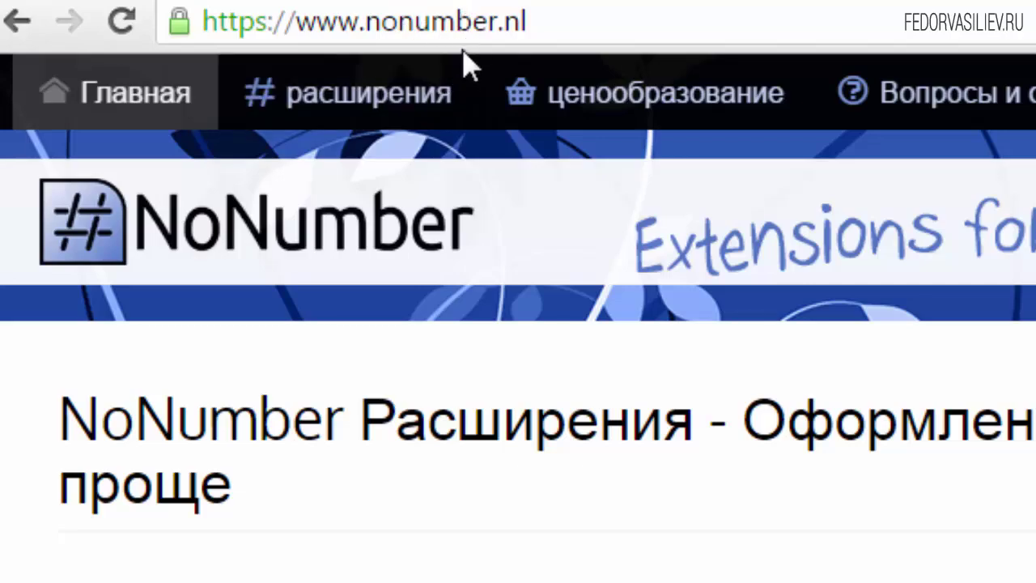
left_click_drag(555, 18, 191, 20)
left_click(342, 27)
left_click(563, 27)
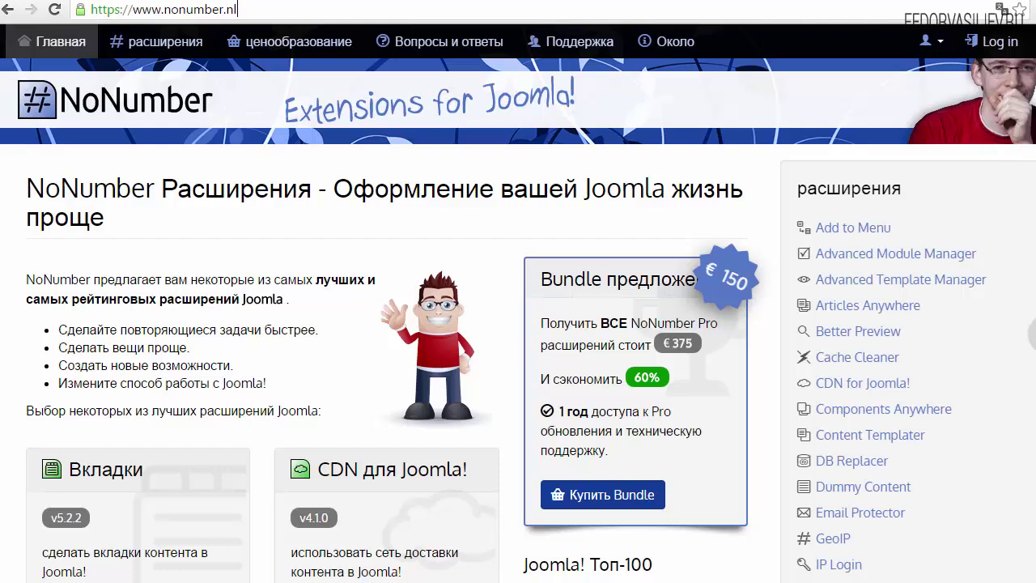
Download the free version 4.3.0 of the Cache Cleaner extension for Joomla! 3 from the NoNumber site
scroll(518, 324, "down", 2)
scroll(518, 324, "down", 1)
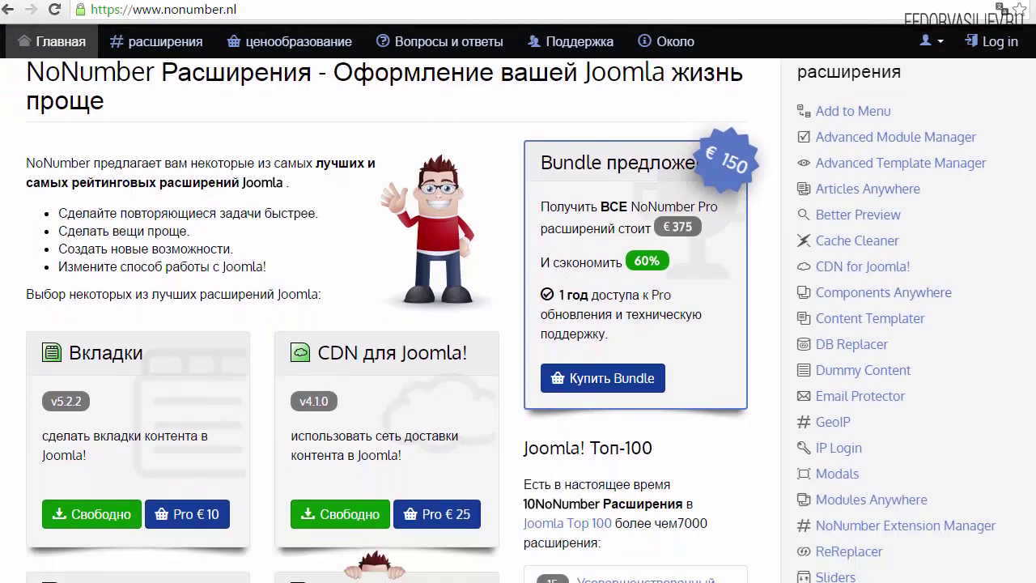
left_click(840, 242)
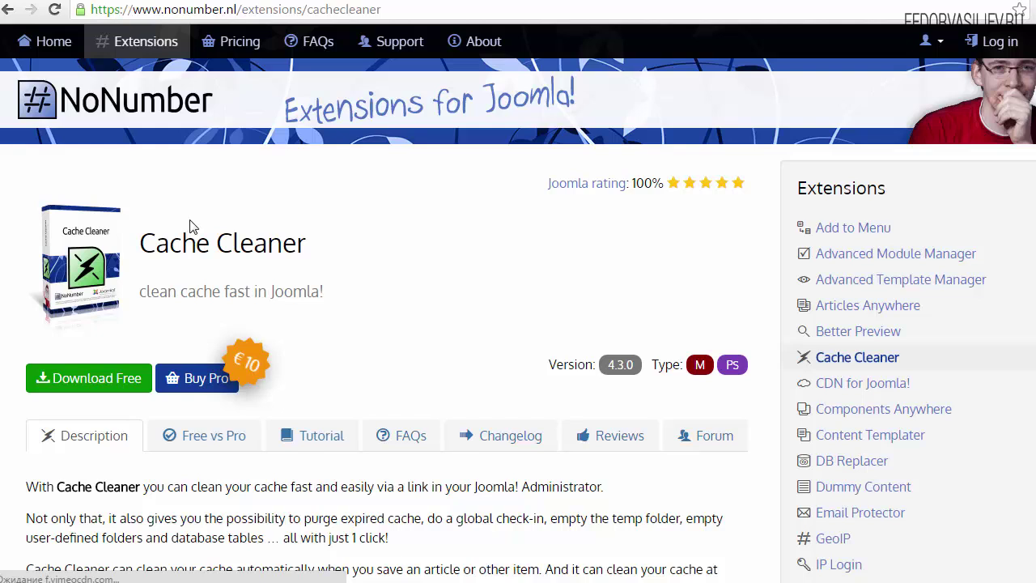
left_click(139, 390)
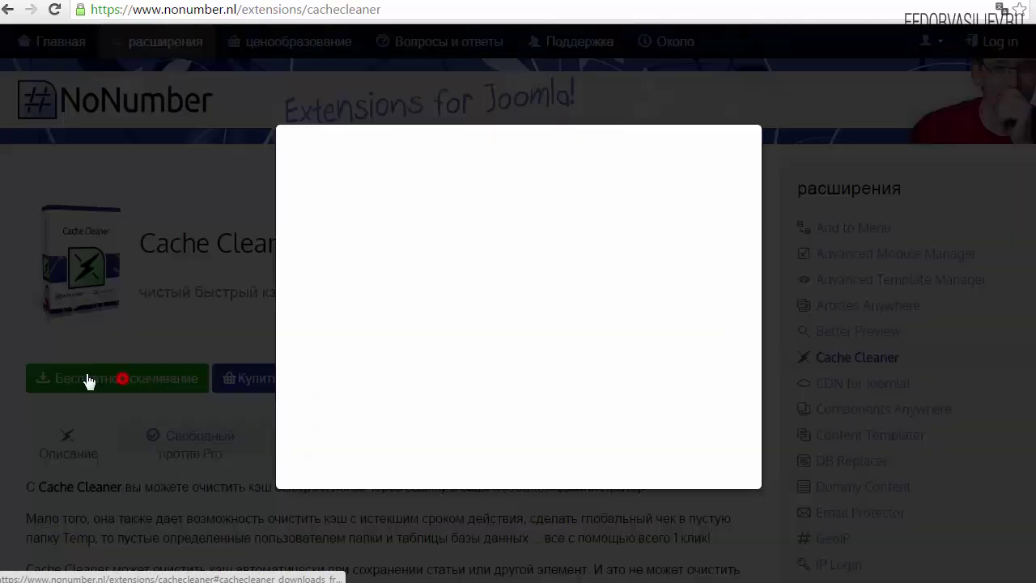
mouse_move(182, 257)
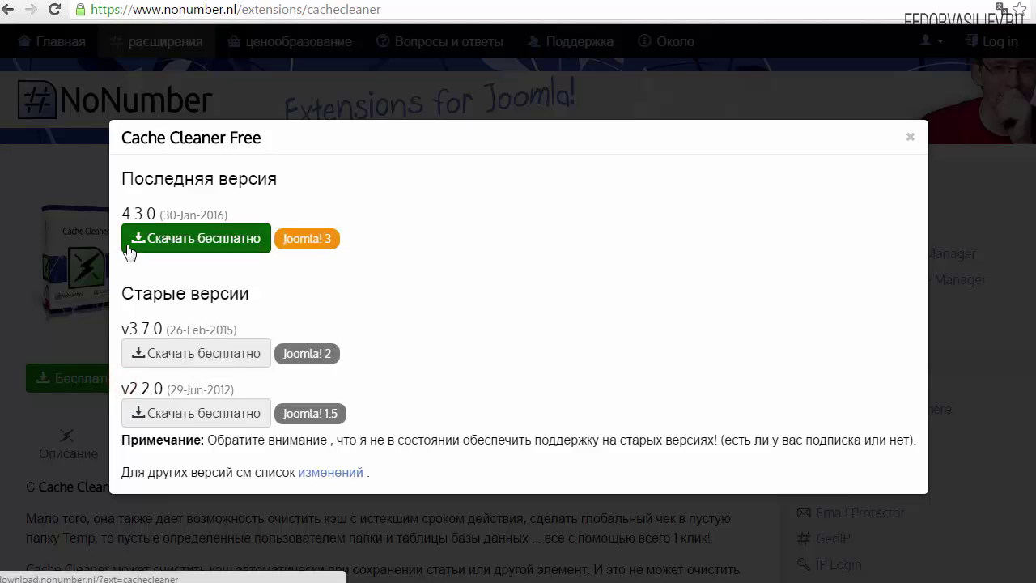
left_click(185, 240)
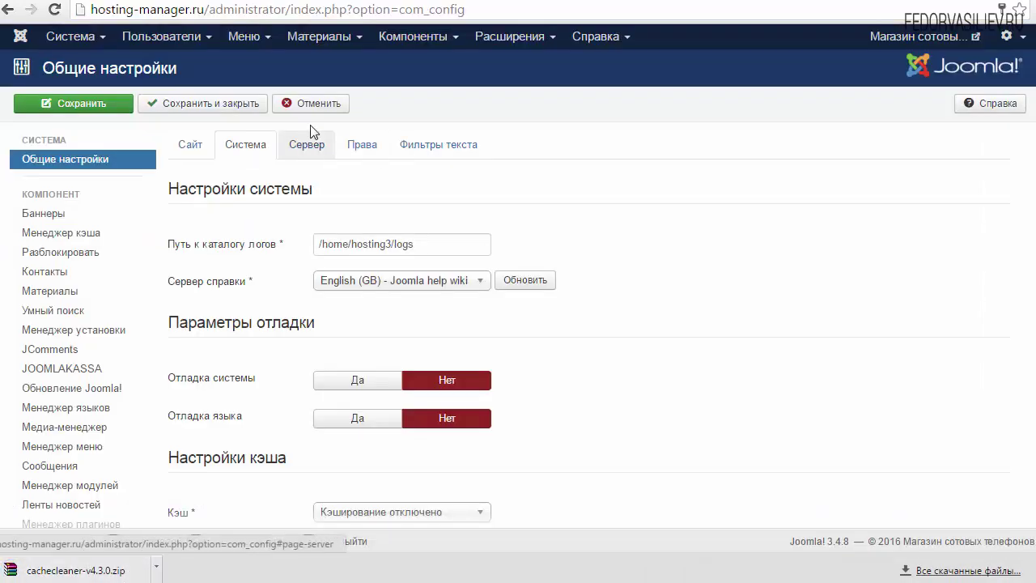
Leave the Joomla global configuration unsaved and install the cachecleaner-v4.3.0.zip package in the extension manager
left_click(305, 103)
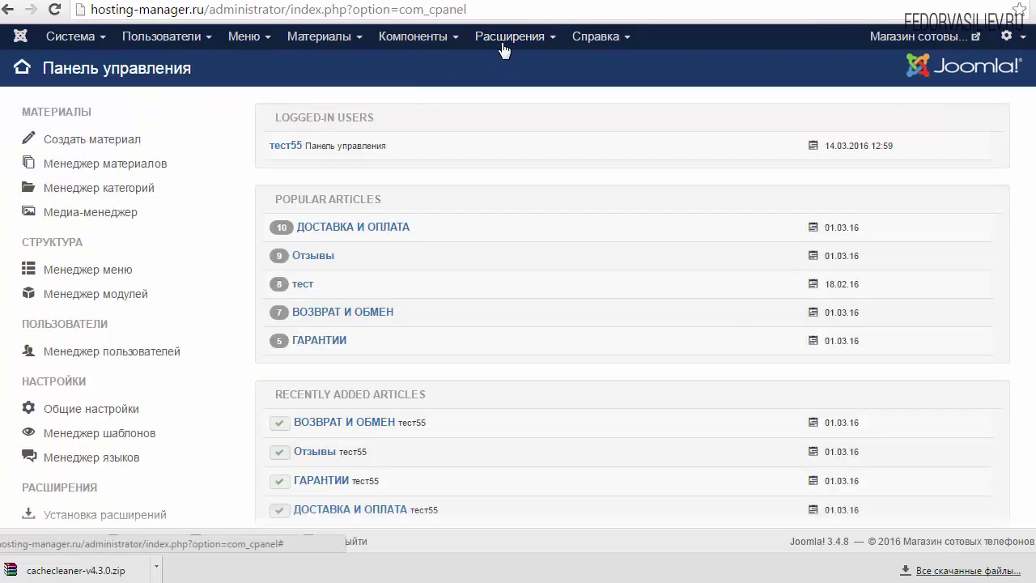
left_click(497, 40)
left_click(502, 64)
left_click(41, 102)
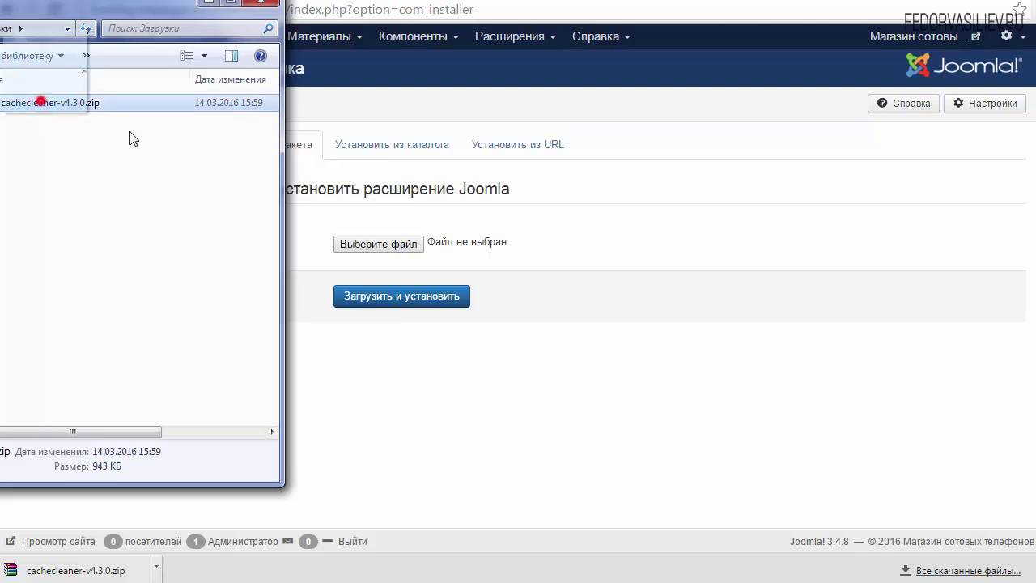
left_click_drag(57, 103, 466, 243)
left_click(423, 300)
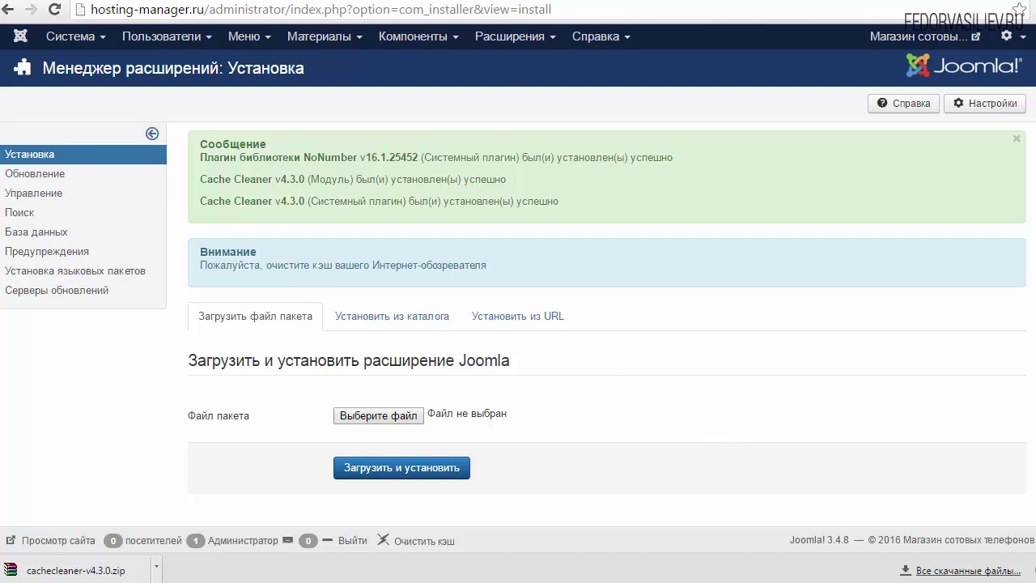
left_click(1024, 570)
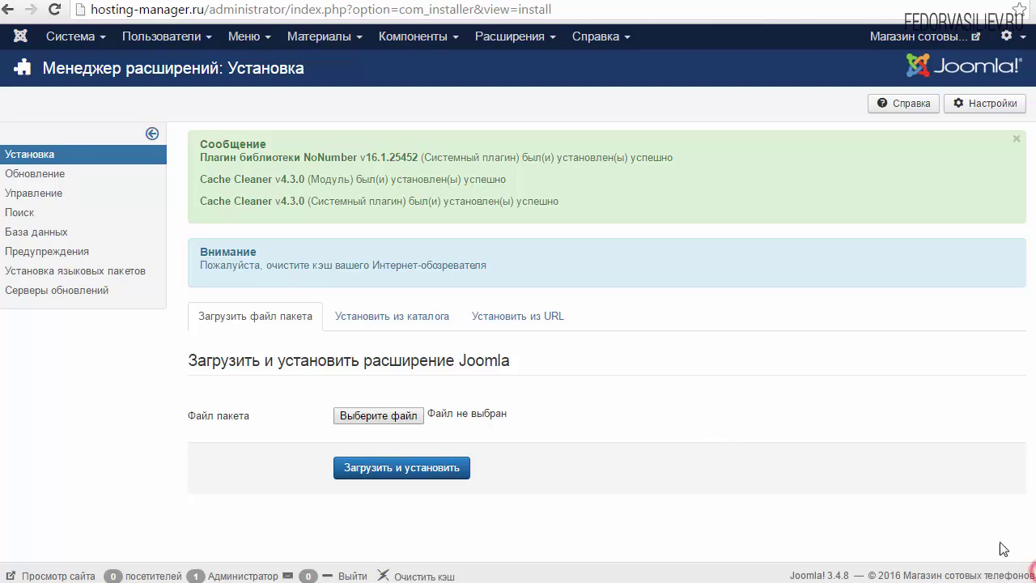
Sort the plugin list by ID in descending order and open the System - NoNumber Cache Cleaner plugin
left_click(493, 40)
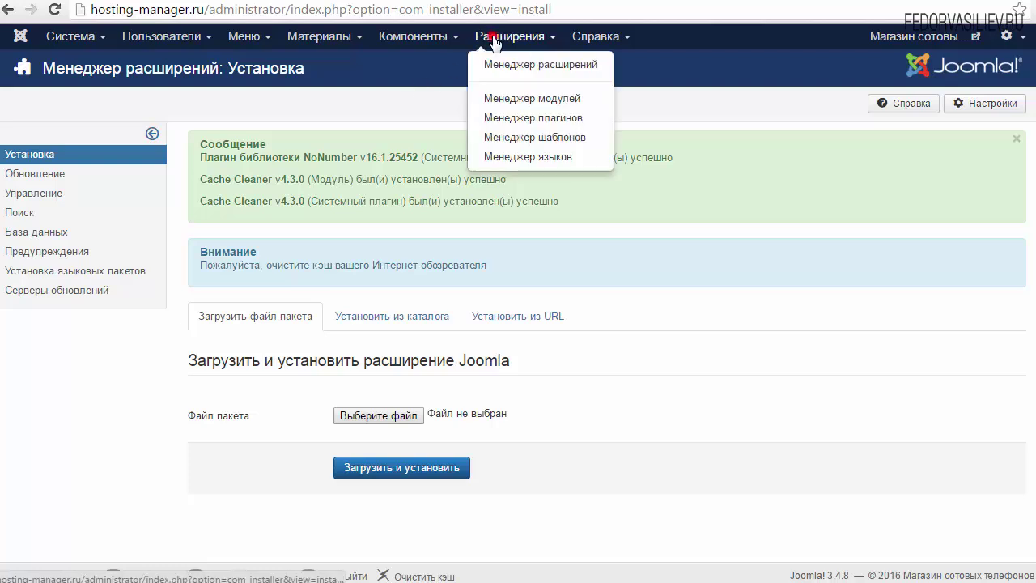
left_click(528, 117)
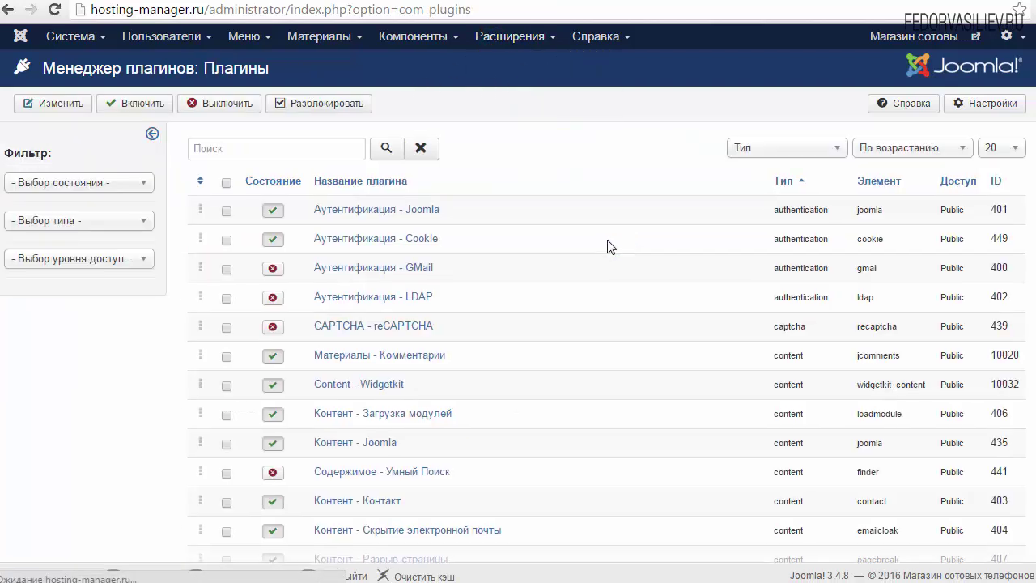
left_click(994, 183)
left_click(995, 183)
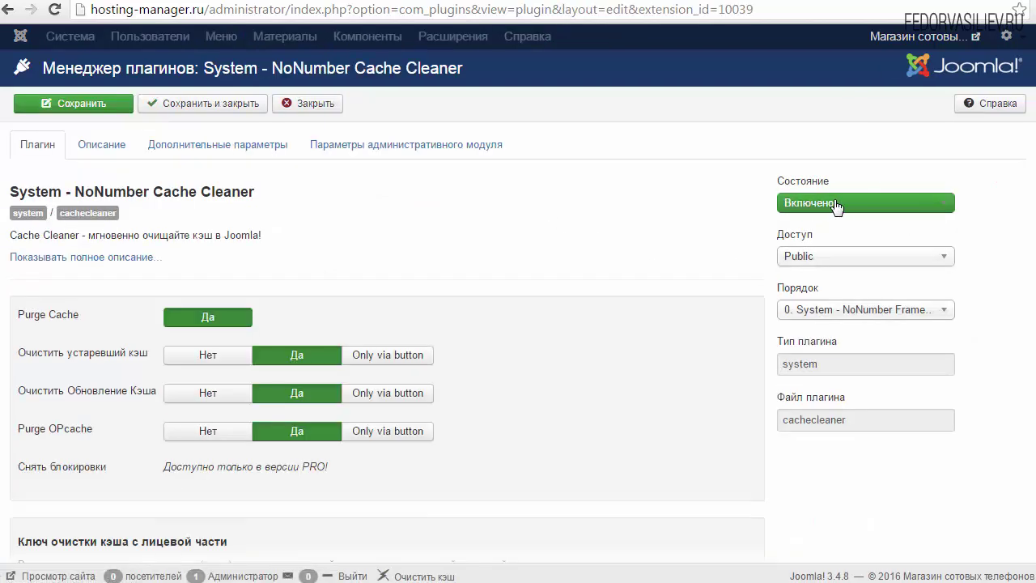
Allow automatic cache cleaning on save for both the control panel and the front end, with control panel notifications off
scroll(104, 306, "down", 6)
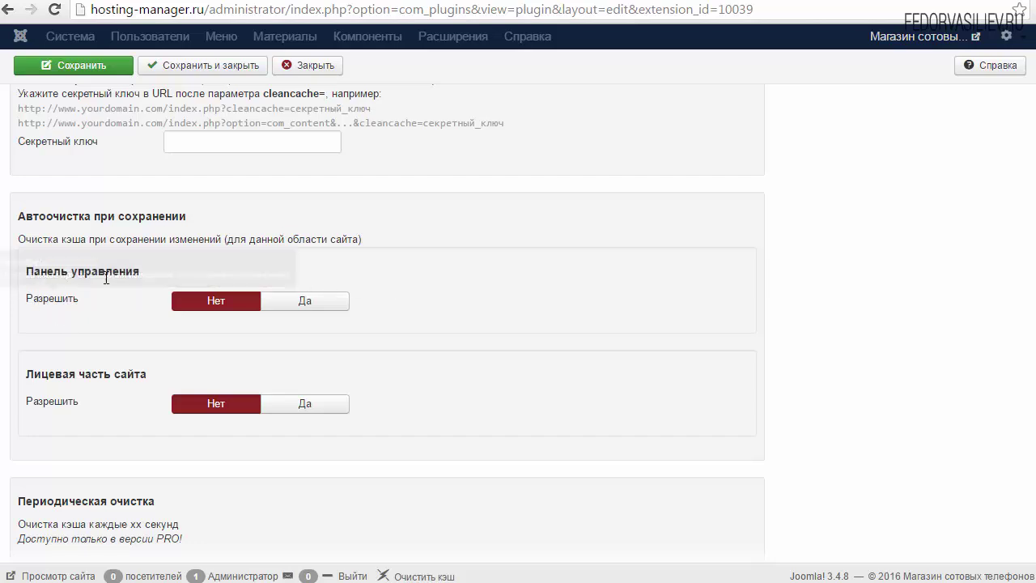
left_click(333, 309)
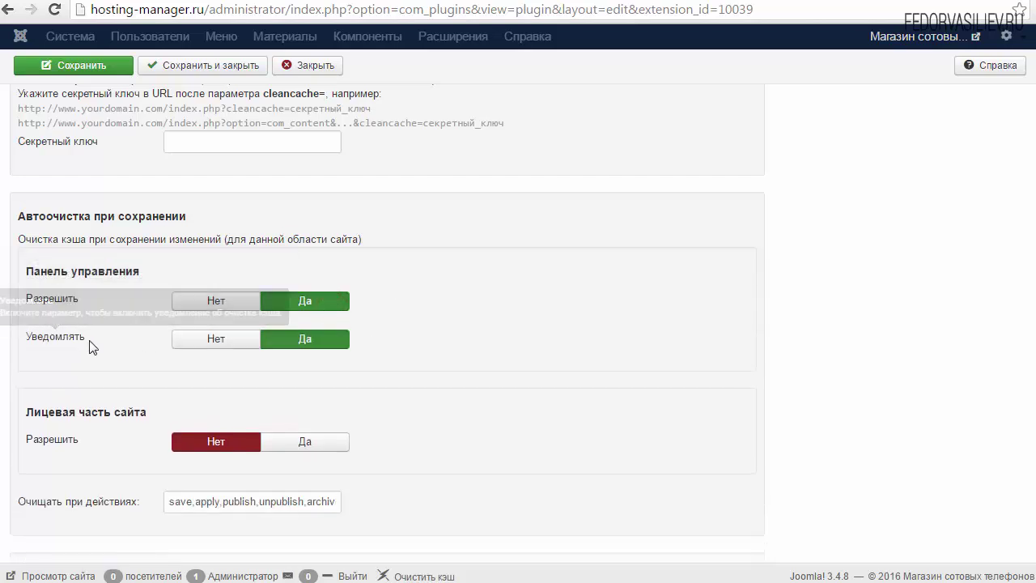
left_click(193, 344)
left_click(304, 441)
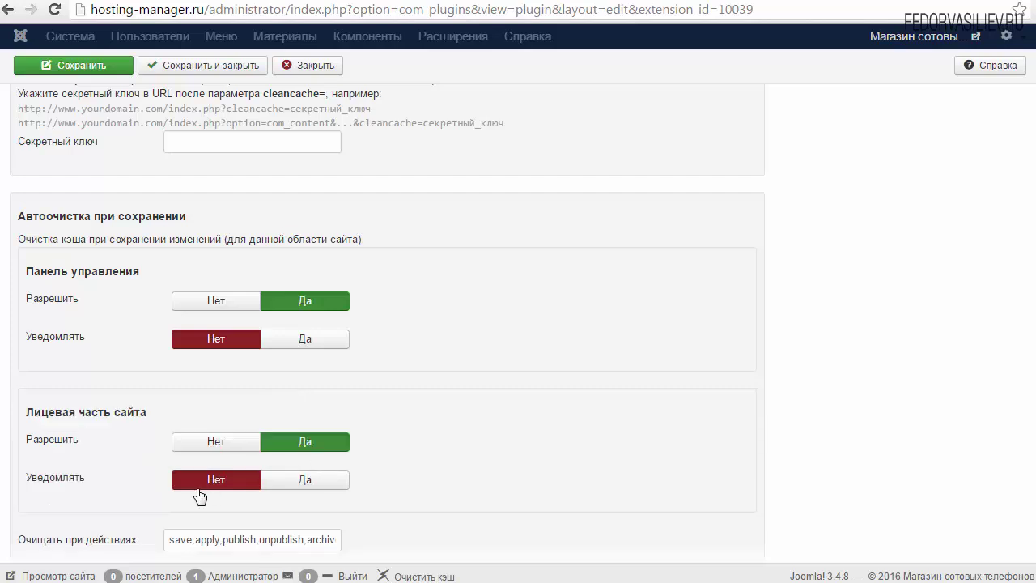
In the administrator module options, enable the control panel button, set the link text to "Очистить кеш", and save and close the plugin
scroll(450, 384, "down", 2)
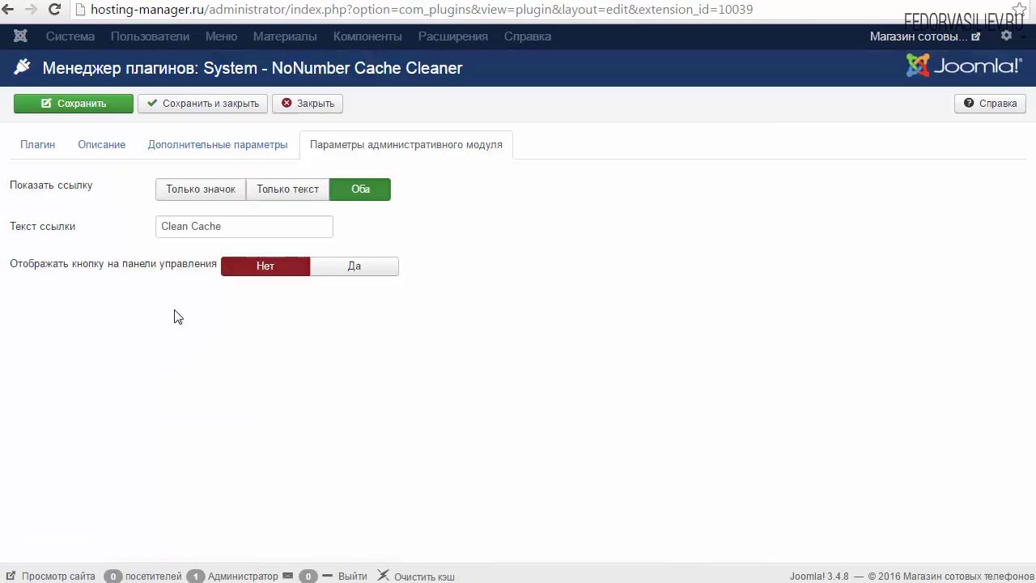
left_click(351, 270)
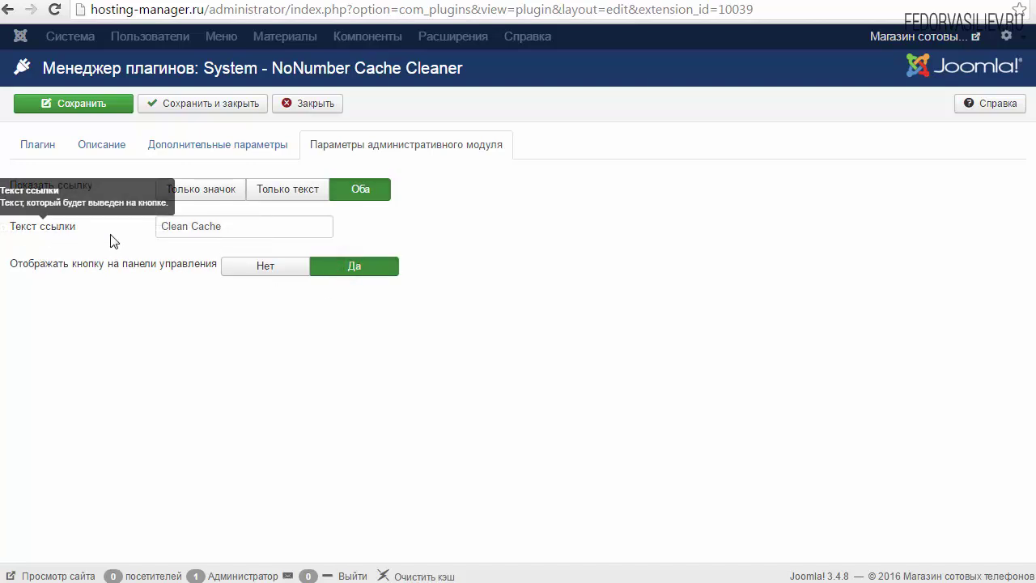
left_click_drag(233, 226, 98, 236)
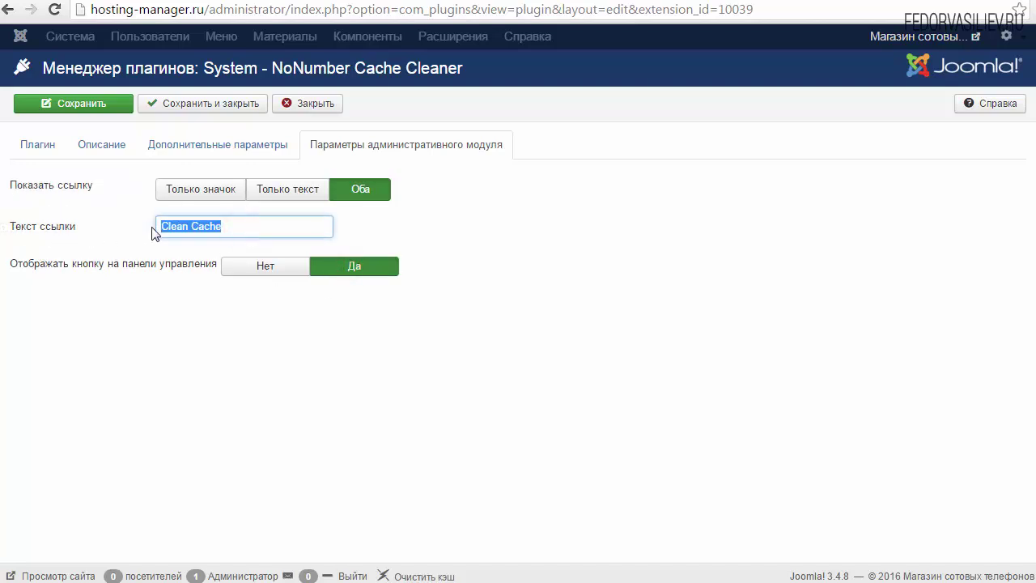
type("J")
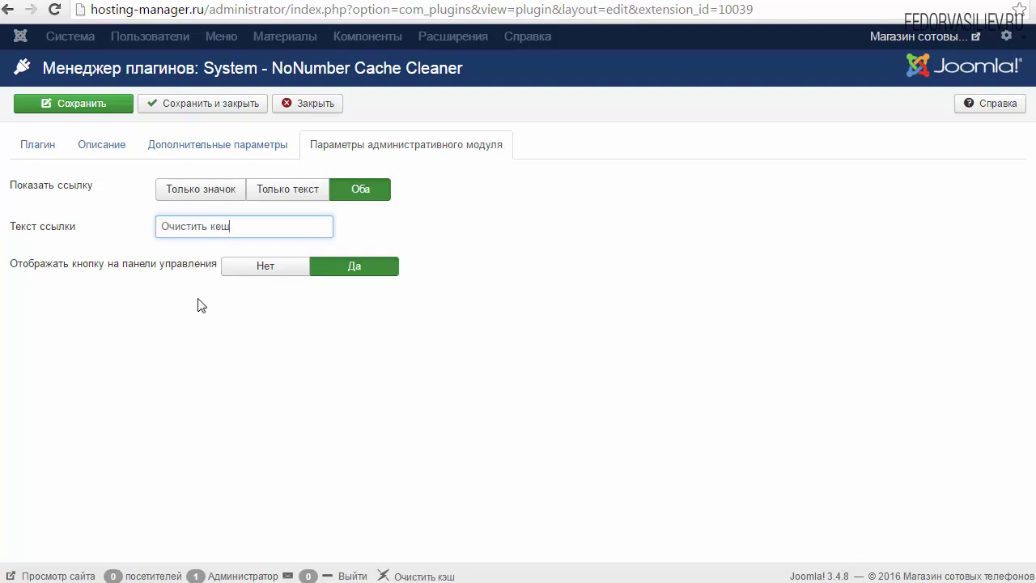
left_click(202, 103)
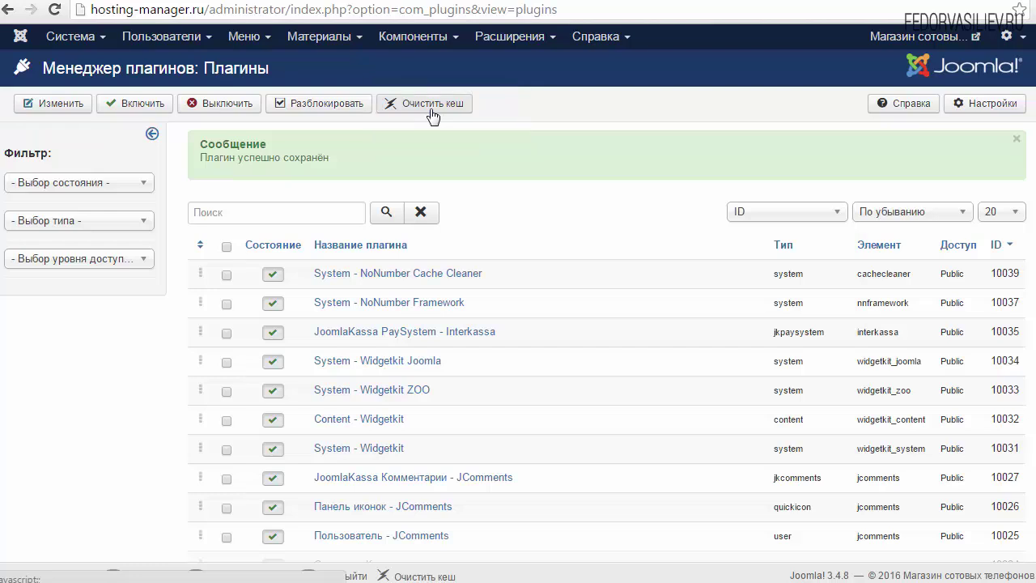
Set the cache to progressive caching (Прогрессивное кэширование) in the global configuration and save it
left_click(73, 38)
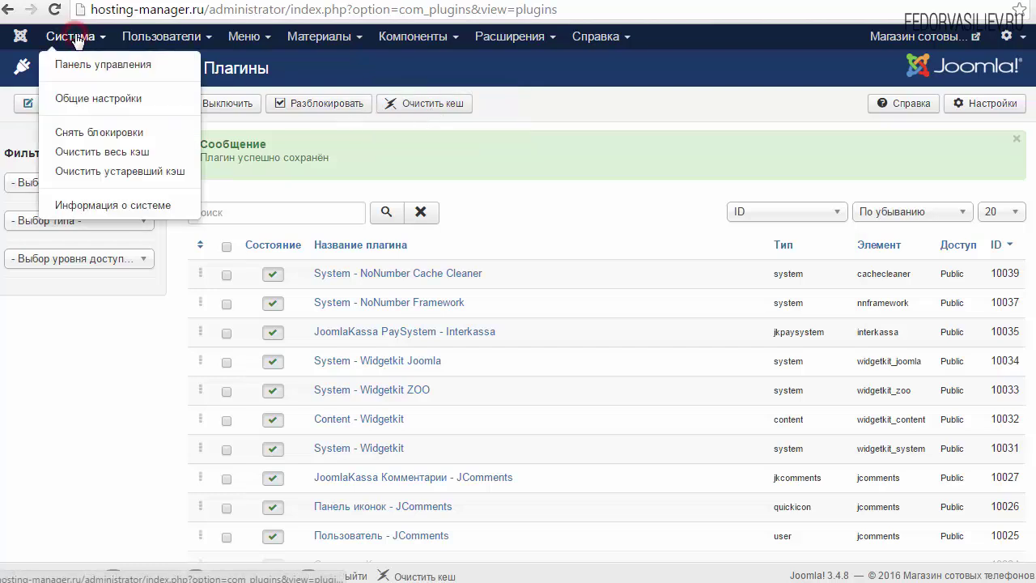
left_click(90, 98)
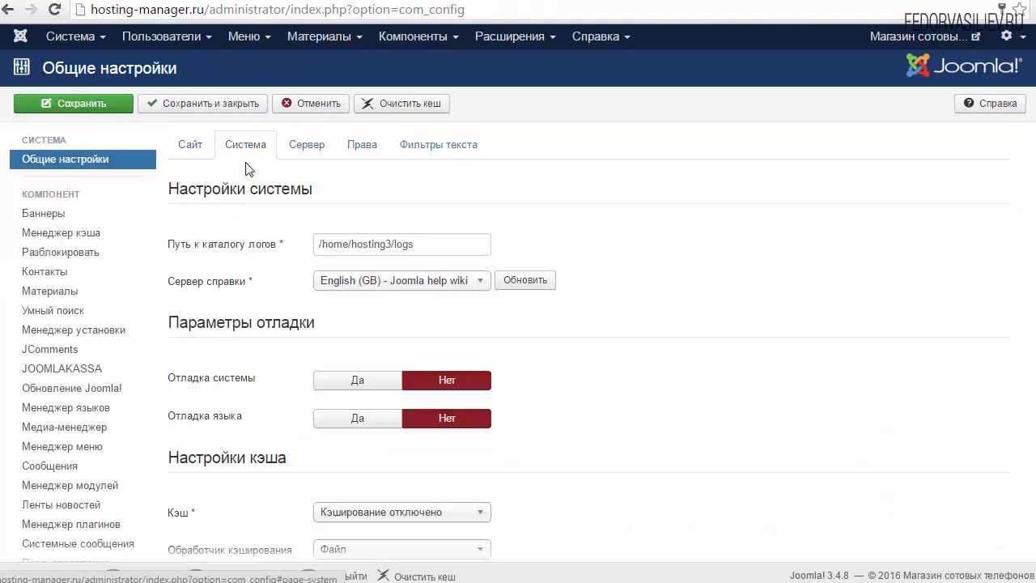
scroll(248, 209, "down", 2)
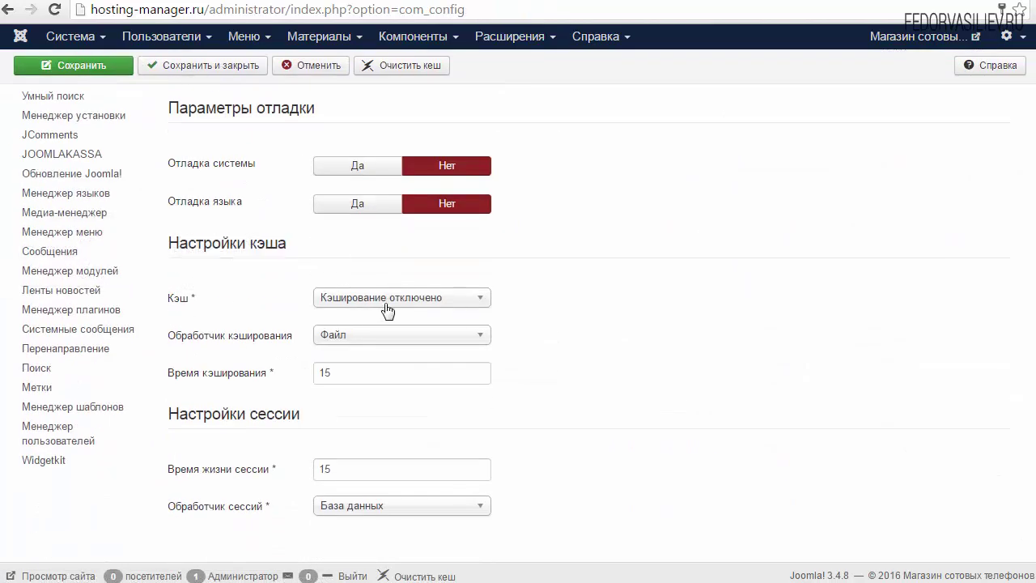
left_click(430, 302)
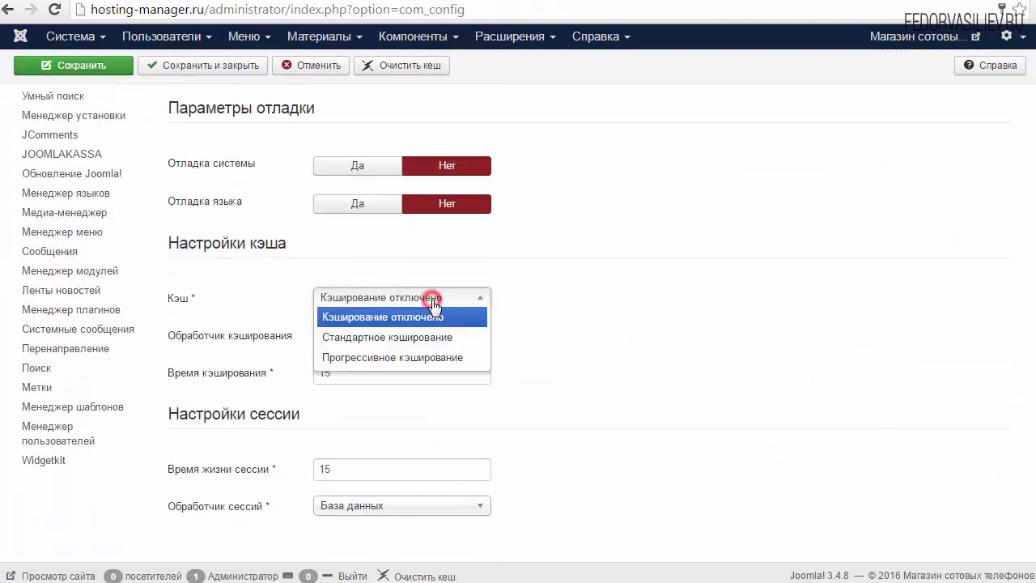
left_click(404, 356)
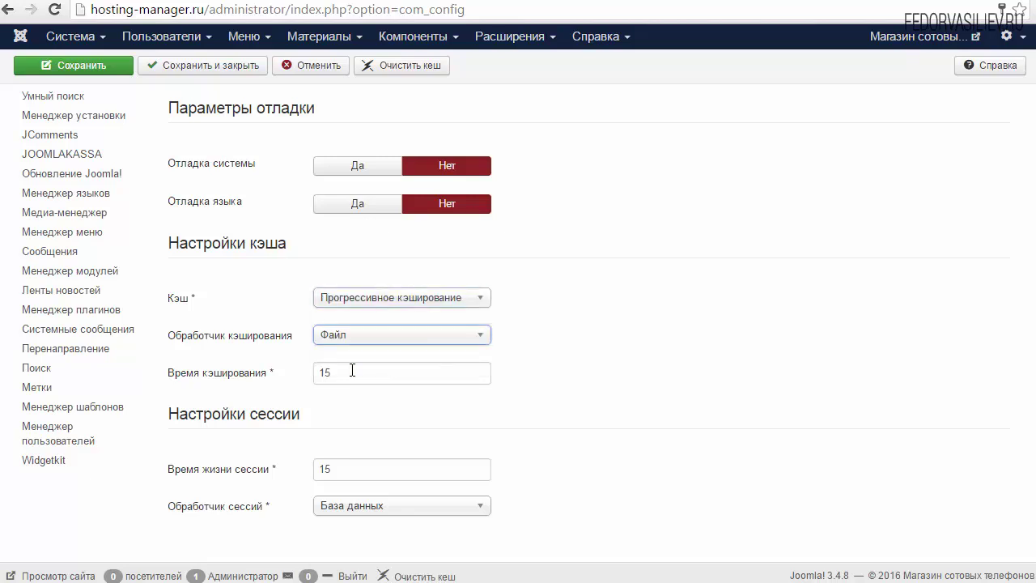
left_click(351, 370)
left_click(388, 373)
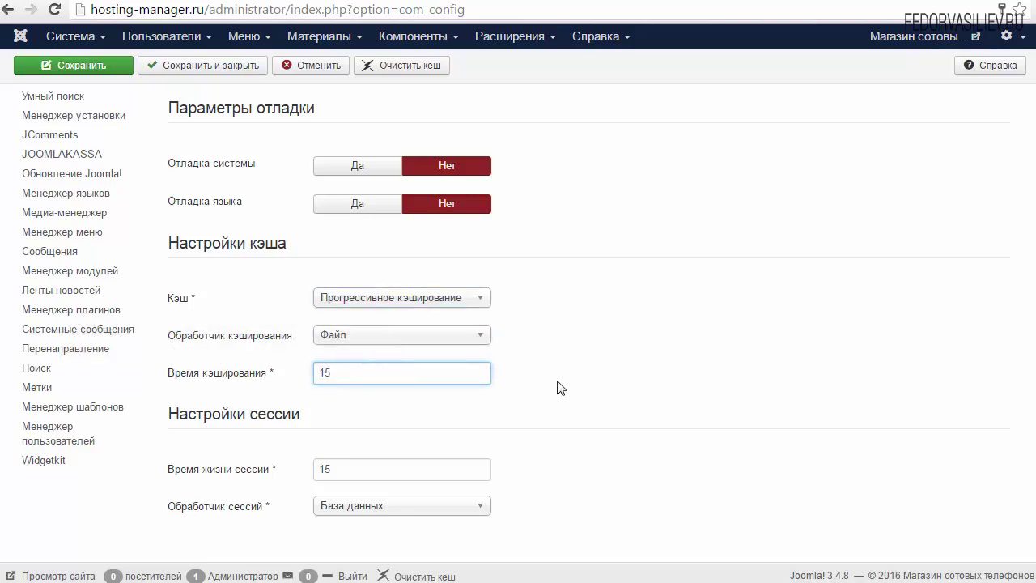
scroll(557, 386, "up", 3)
left_click(106, 104)
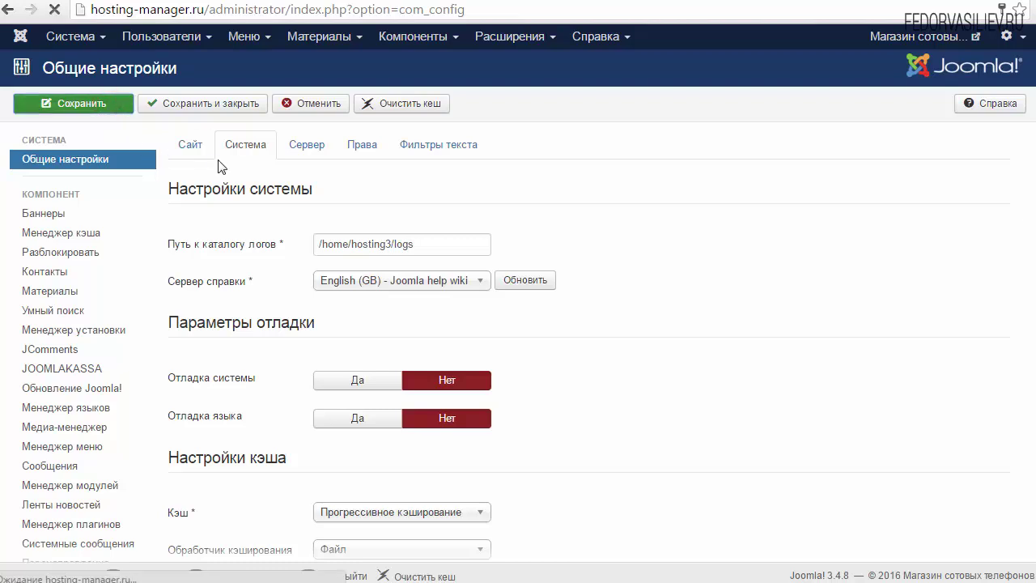
Enable Gzip page compression (Gzip-сжатие страниц) in the server settings of the global configuration and save it
left_click(308, 205)
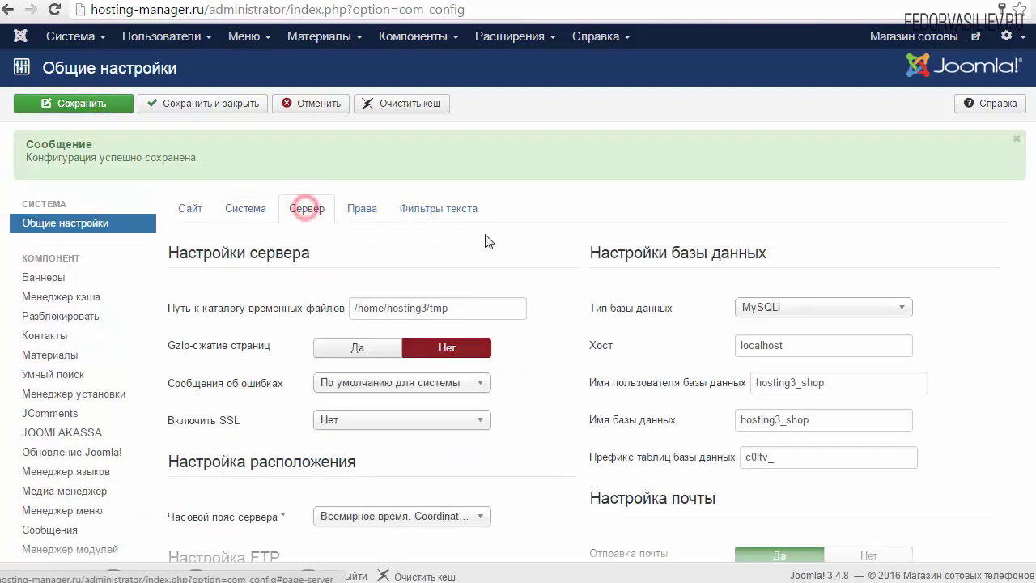
scroll(486, 234, "down", 1)
scroll(575, 247, "down", 1)
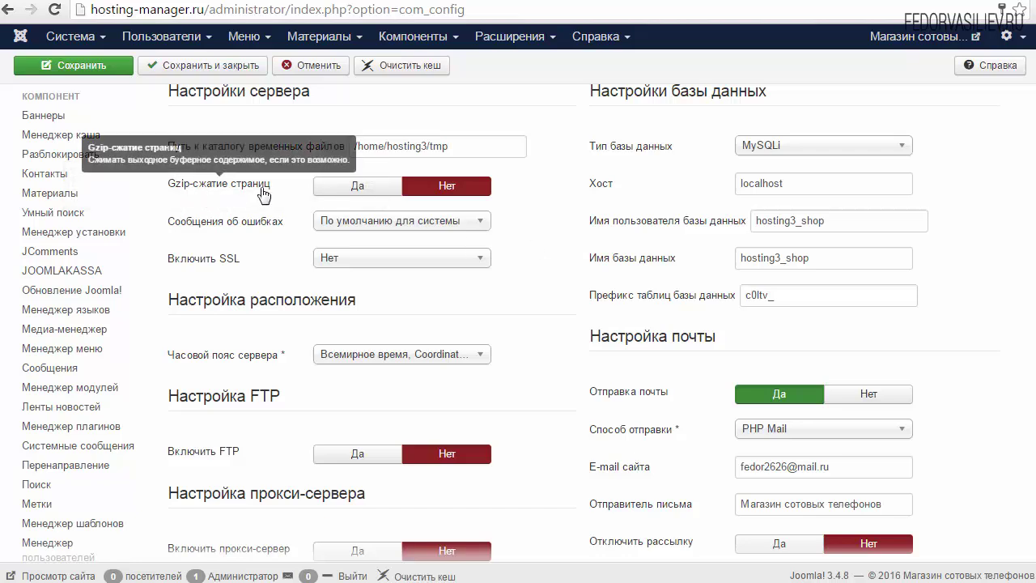
left_click(375, 191)
scroll(368, 194, "up", 2)
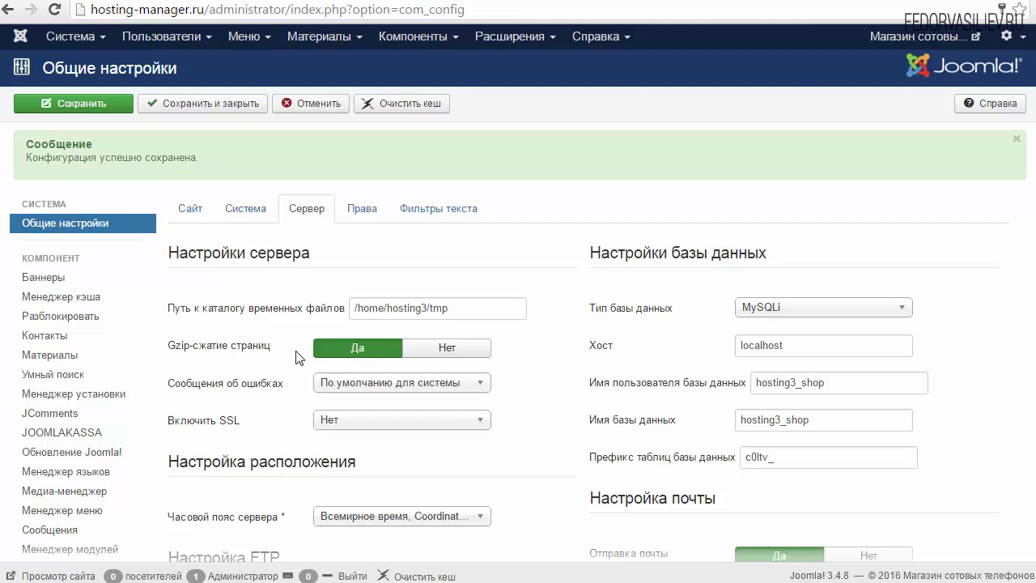
scroll(242, 327, "down", 1)
scroll(276, 299, "up", 1)
scroll(211, 326, "down", 3)
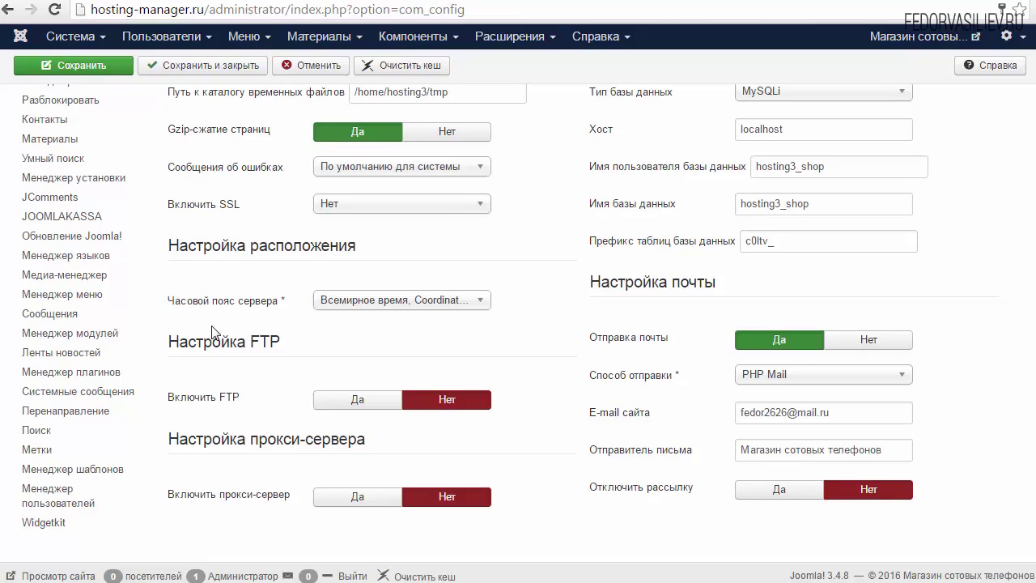
scroll(212, 331, "up", 3)
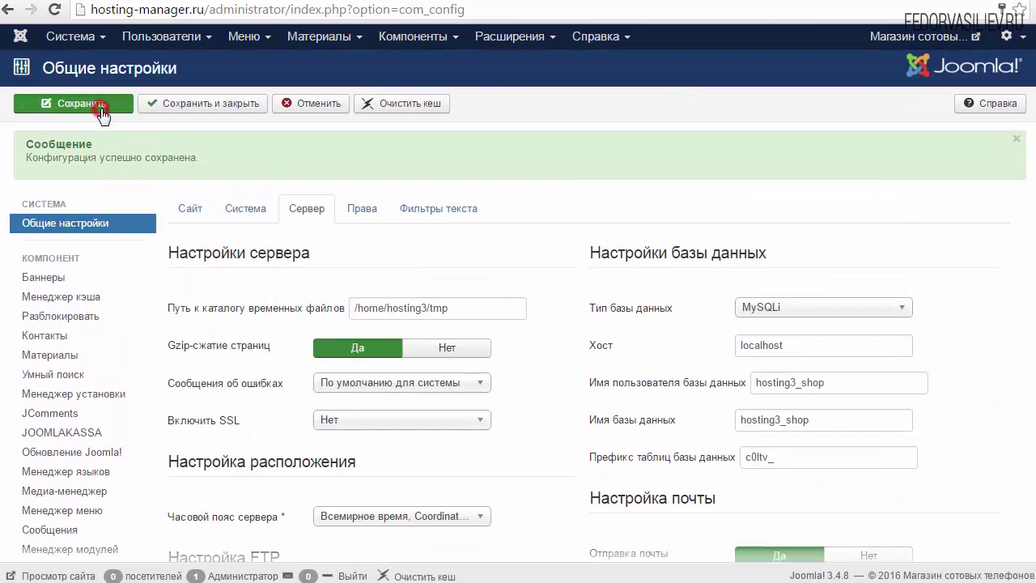
left_click(36, 104)
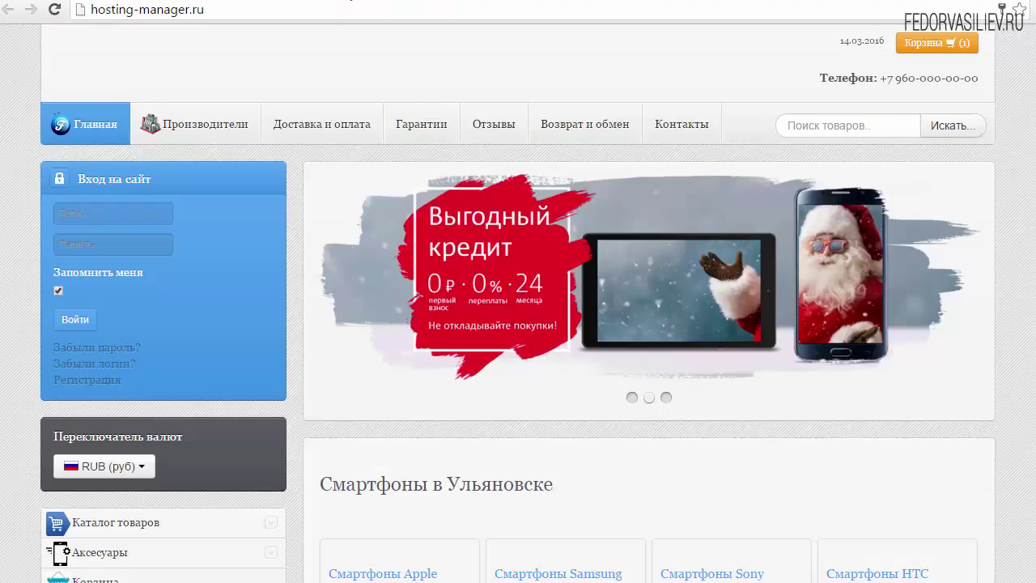
Reload the storefront, browse the Apple smartphones category, and view and close the shopping cart to check page loading
left_click(55, 10)
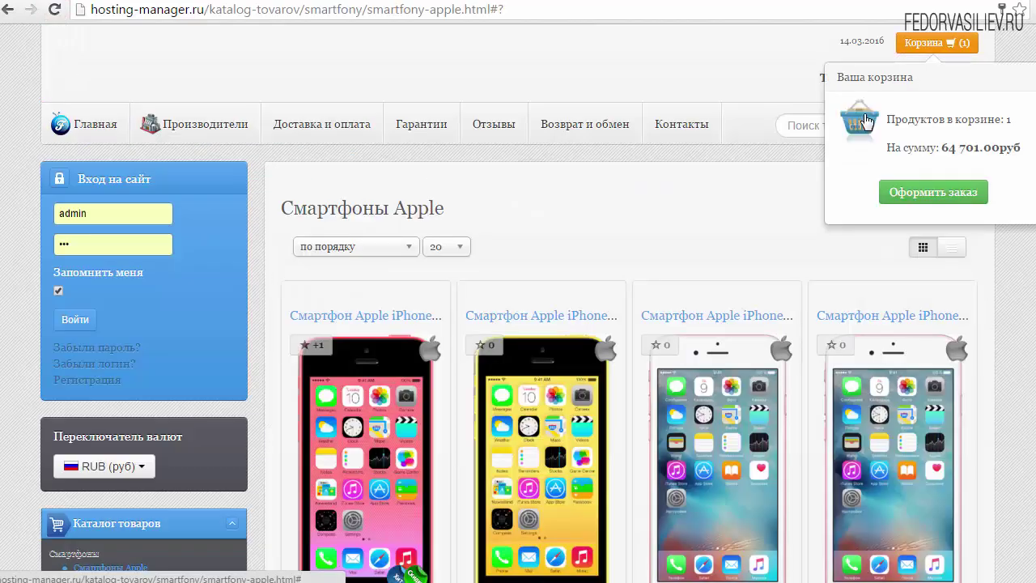
left_click(848, 116)
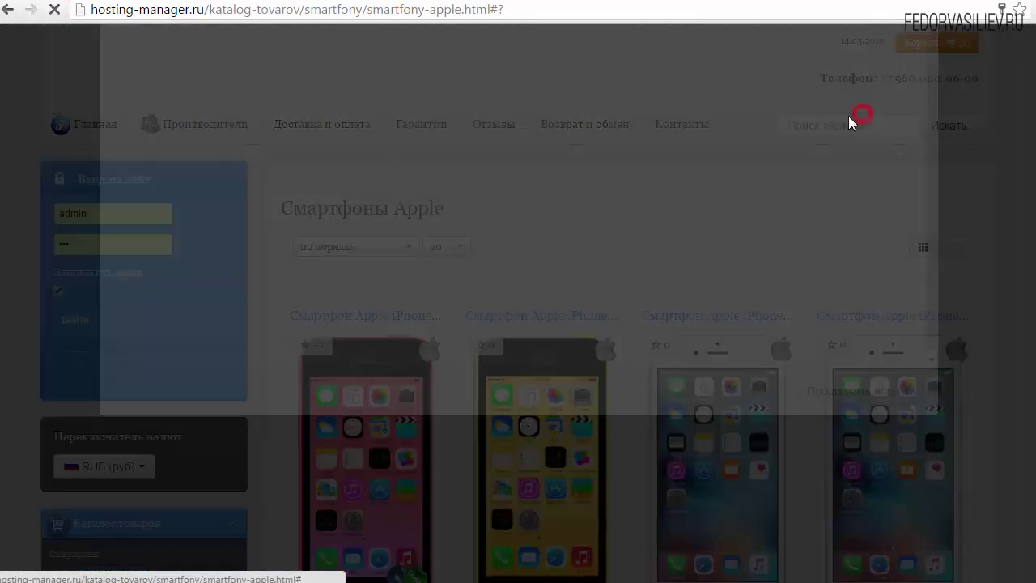
scroll(905, 278, "down", 1)
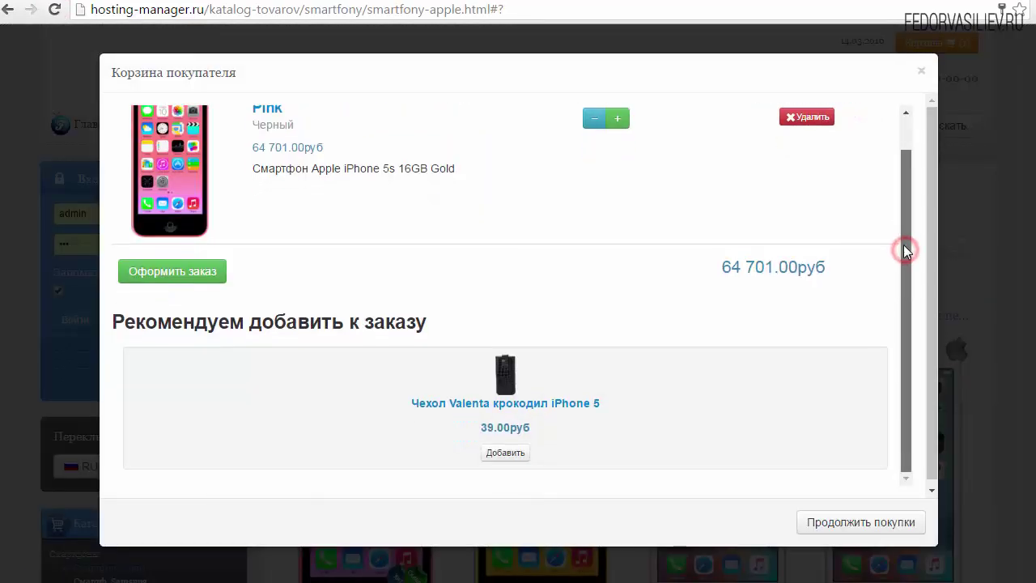
scroll(903, 245, "up", 1)
left_click(921, 73)
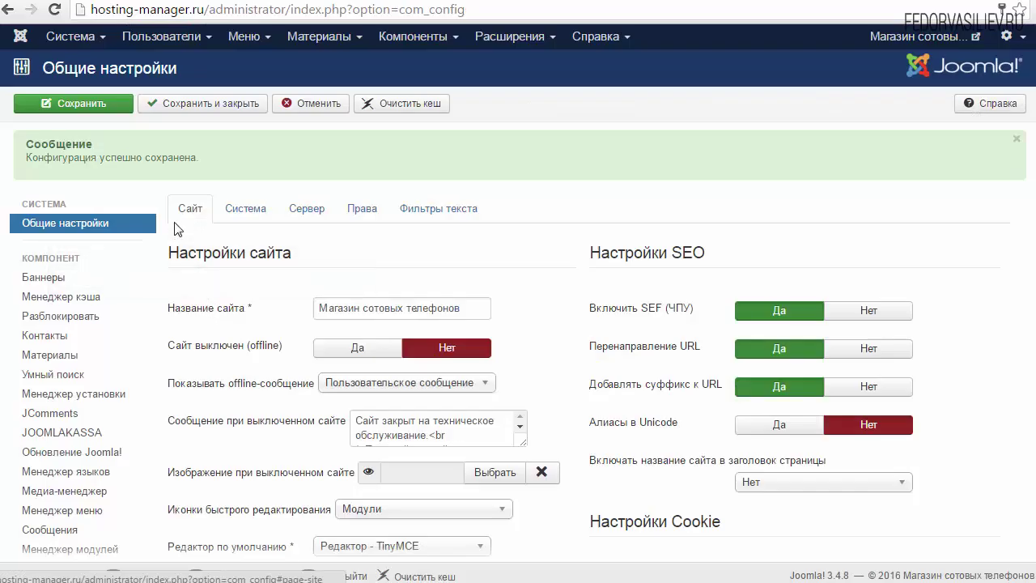
Examine the site settings down to the metadata section, enlarging the Description meta tag field for a closer look
scroll(176, 228, "down", 3)
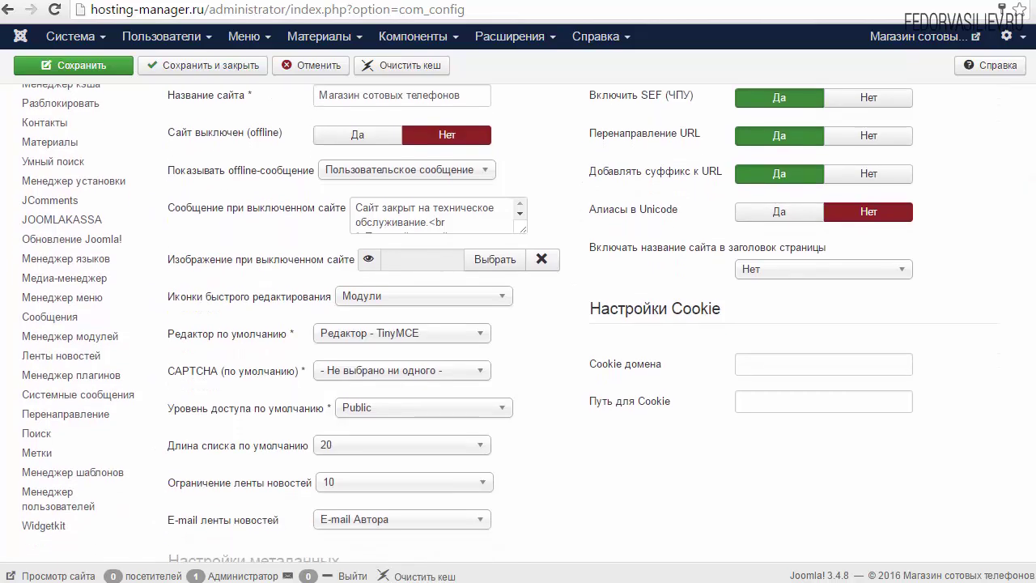
scroll(509, 323, "down", 1)
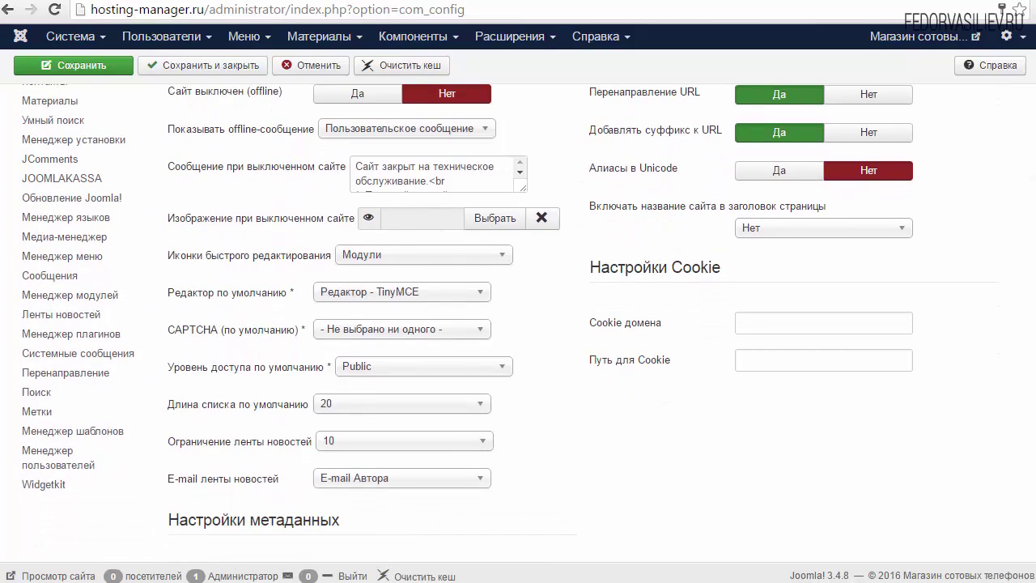
scroll(300, 320, "down", 4)
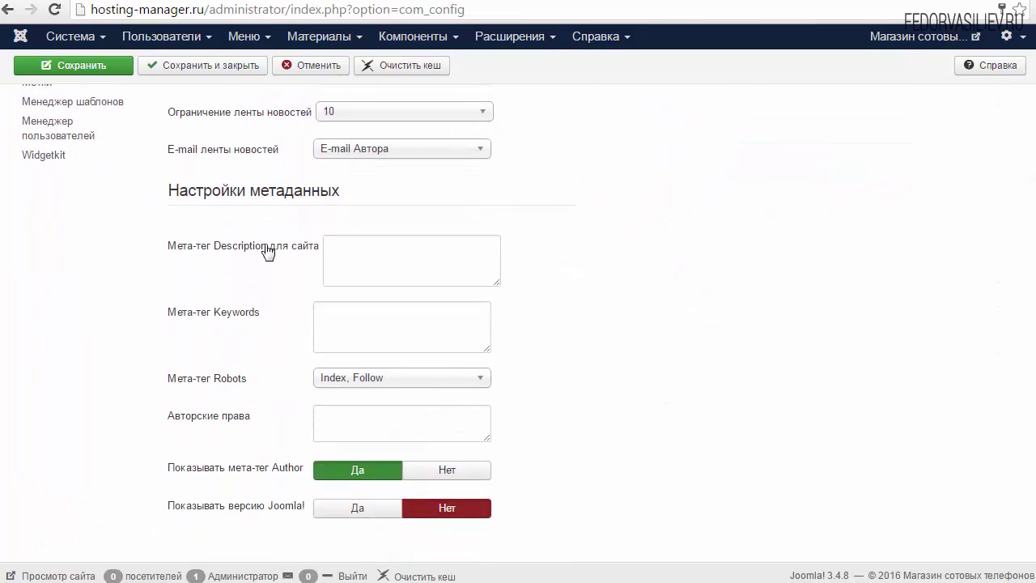
mouse_move(208, 254)
left_click(324, 247)
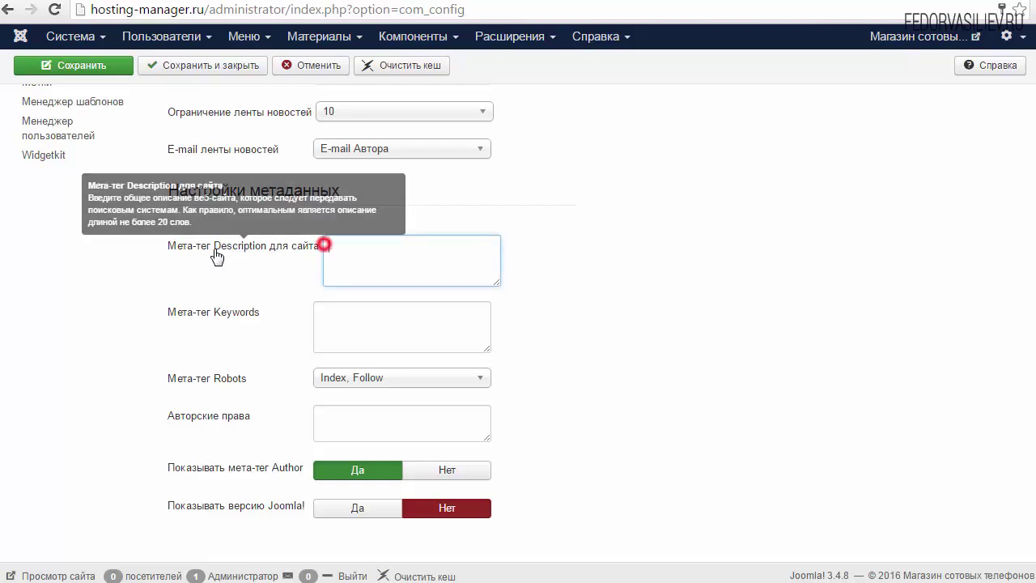
left_click_drag(298, 245, 191, 259)
left_click(367, 262)
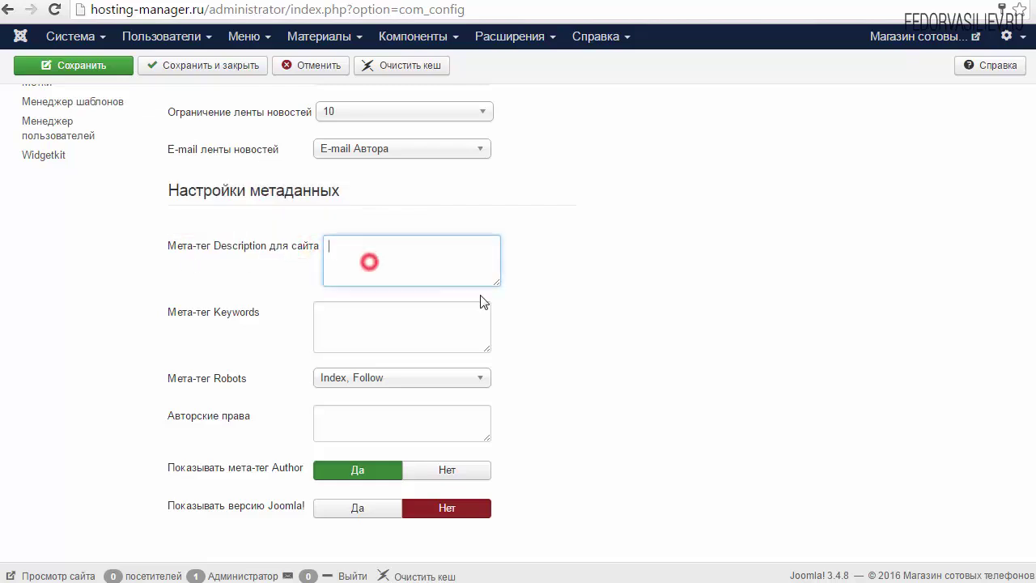
left_click_drag(498, 284, 560, 340)
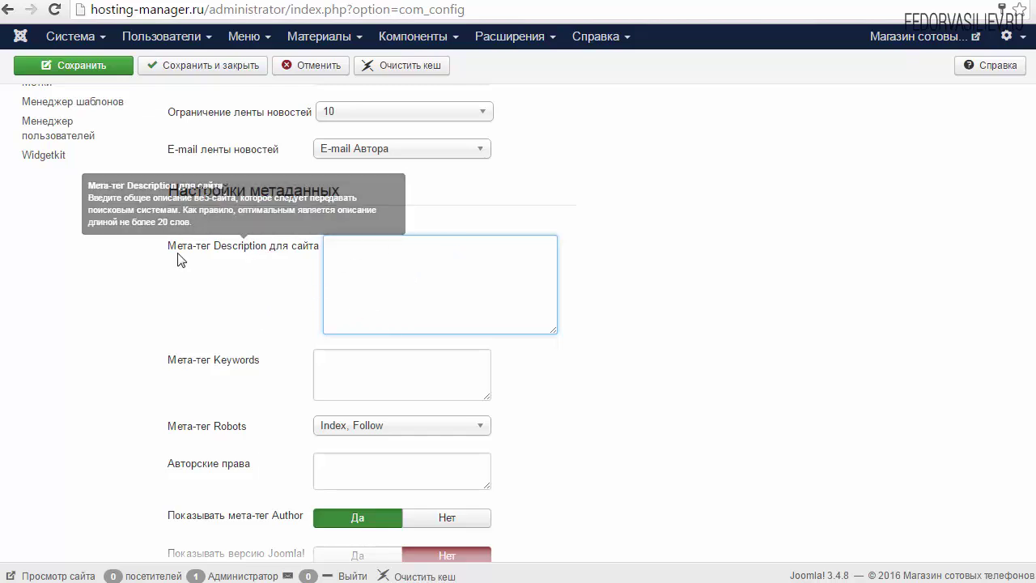
left_click_drag(206, 245, 353, 259)
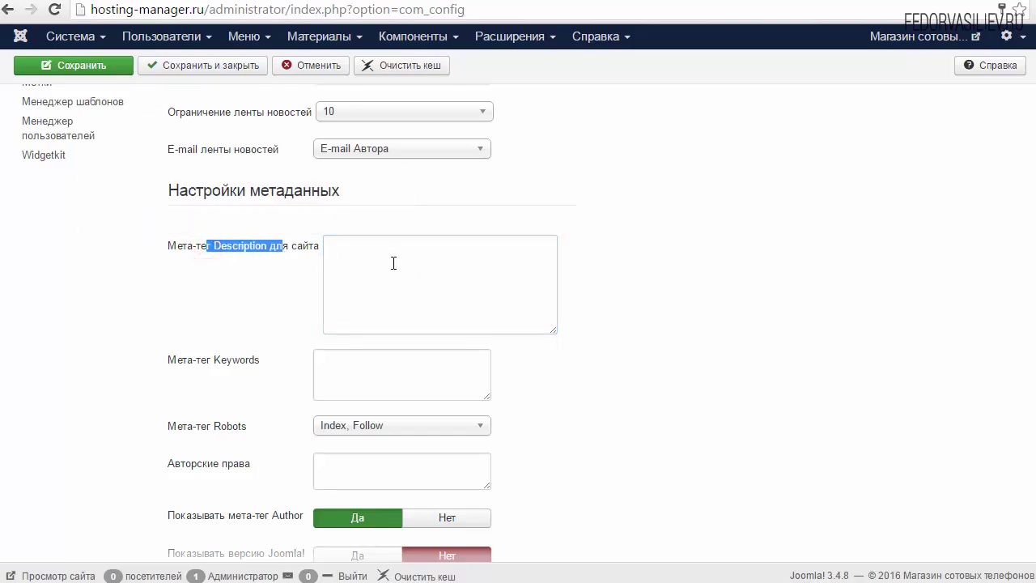
left_click(358, 263)
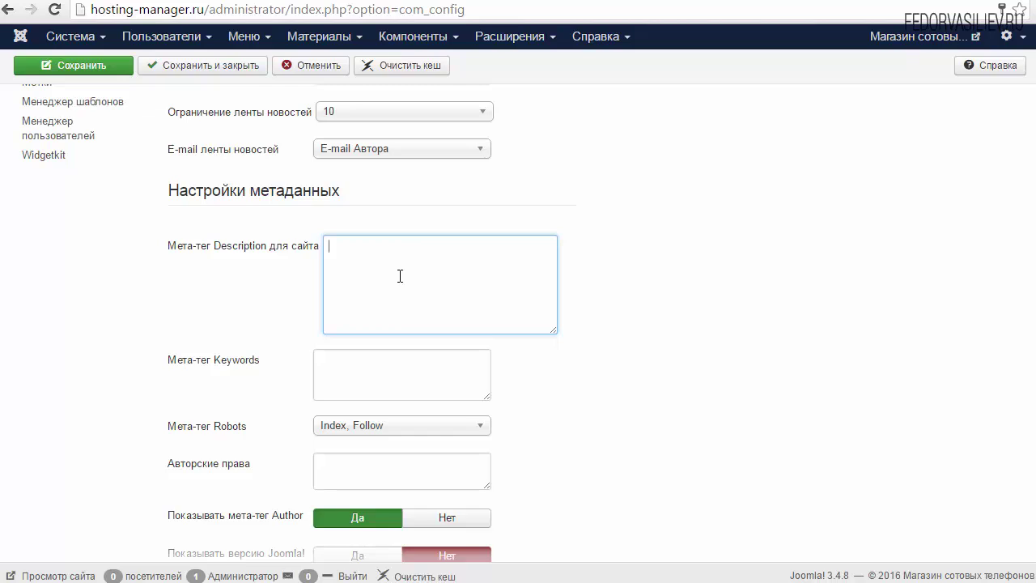
left_click_drag(206, 245, 271, 257)
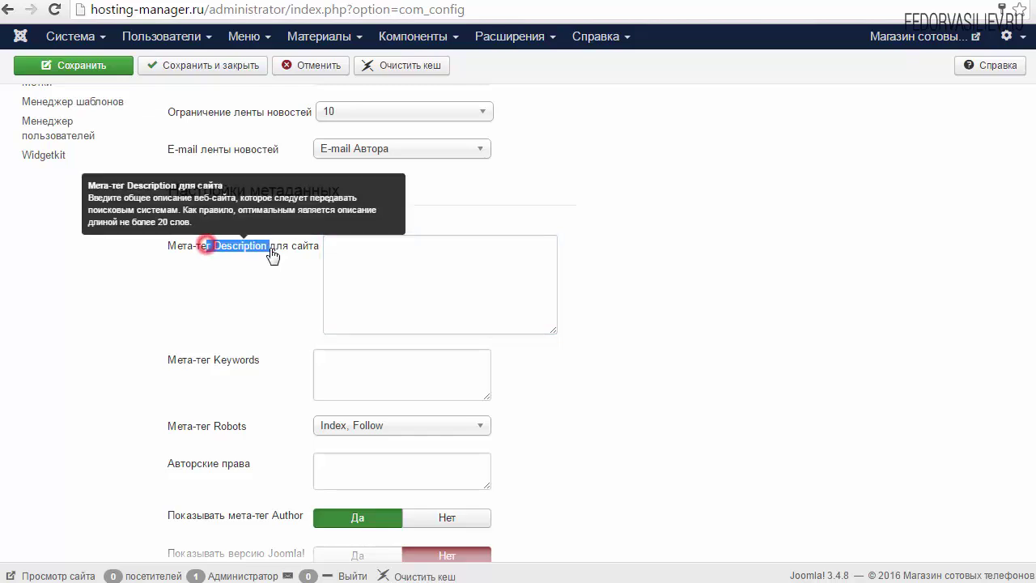
left_click(363, 247)
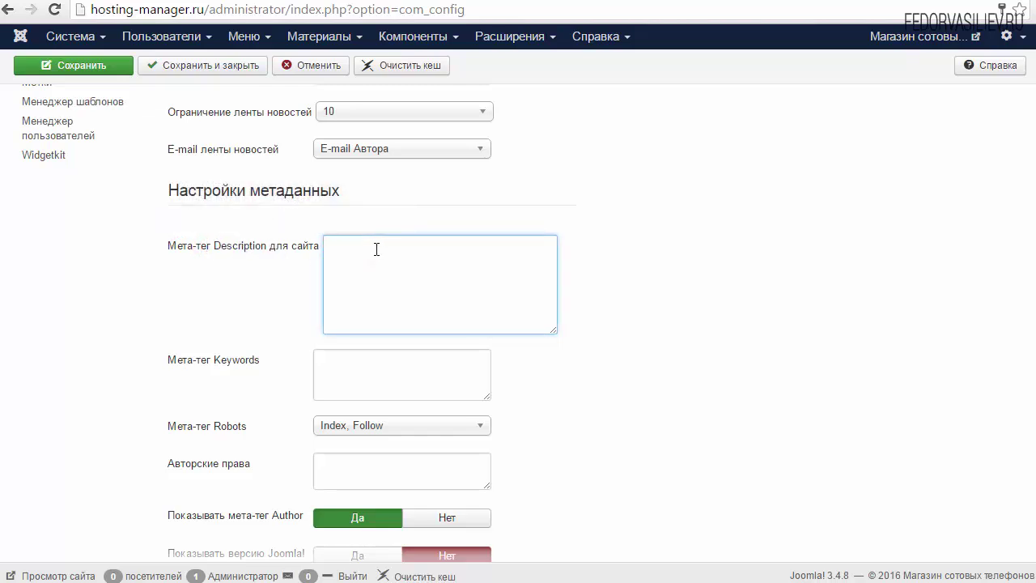
Examine the Keywords meta tag field and the remaining metadata options
left_click_drag(278, 363, 177, 366)
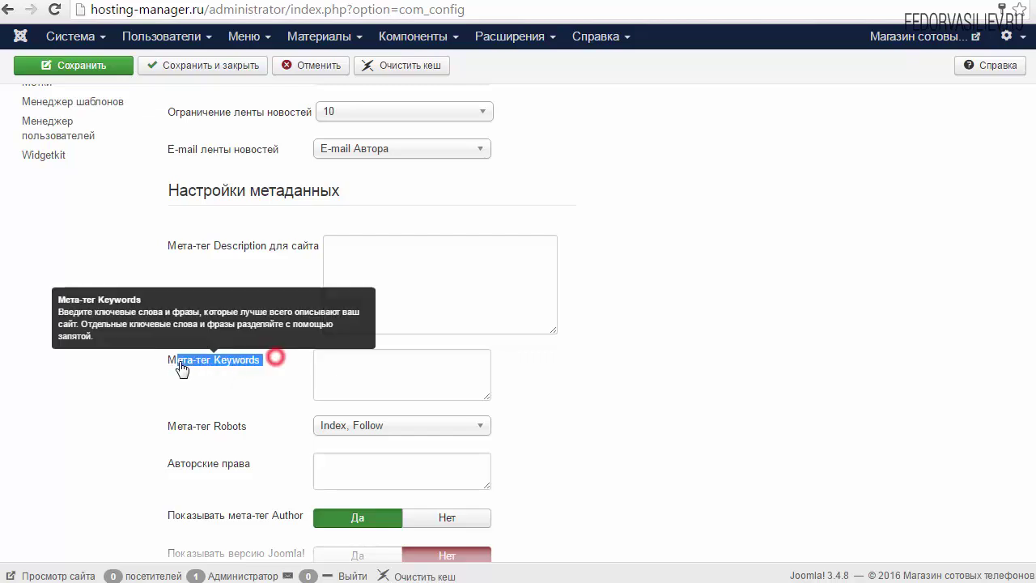
left_click(340, 362)
scroll(631, 326, "down", 1)
scroll(631, 326, "up", 1)
scroll(631, 326, "down", 1)
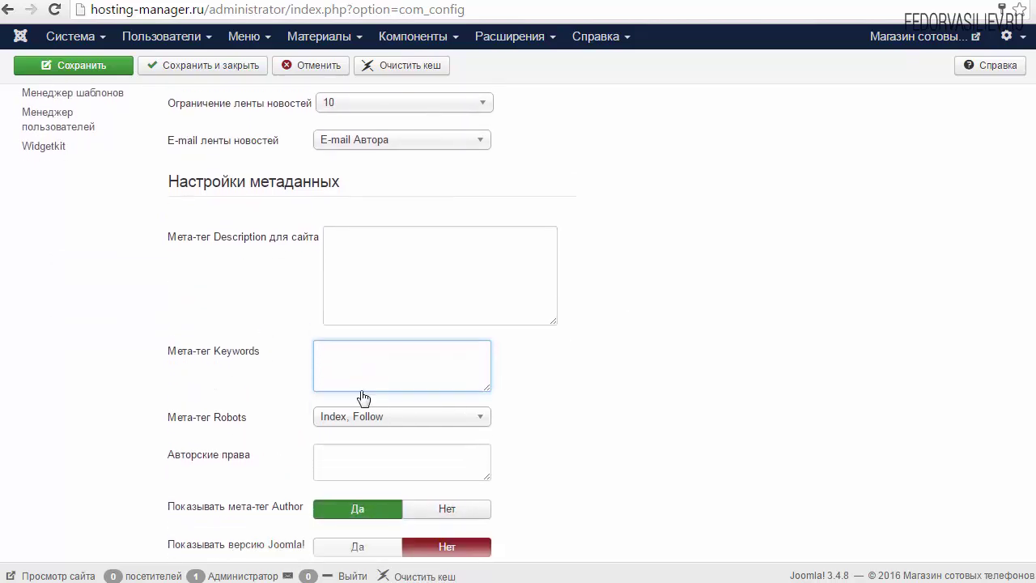
scroll(363, 398, "down", 1)
scroll(620, 388, "up", 1)
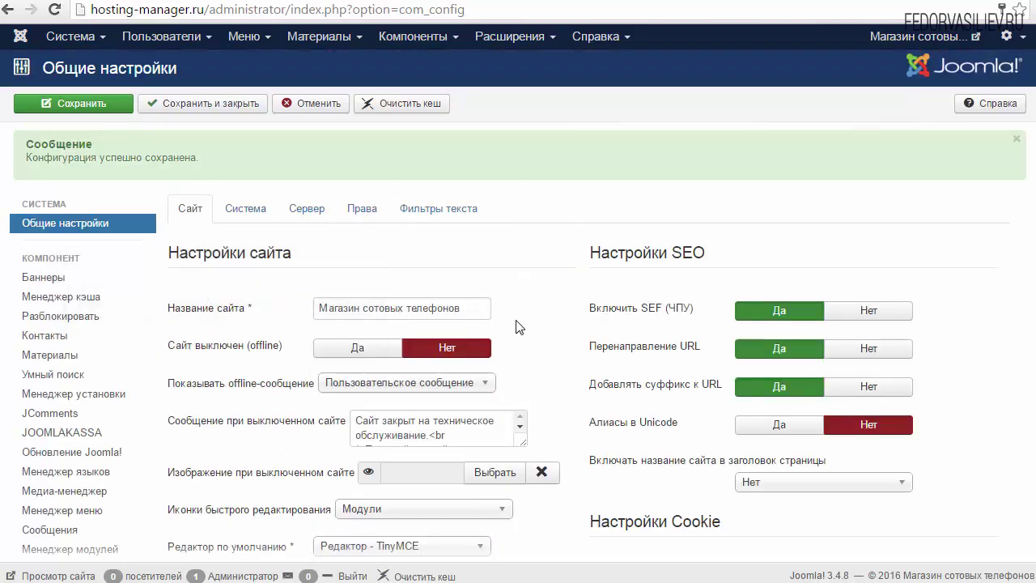
Review the site name and the Description meta tag fields, and close the global configuration without saving
triple_click(468, 309)
left_click(321, 306)
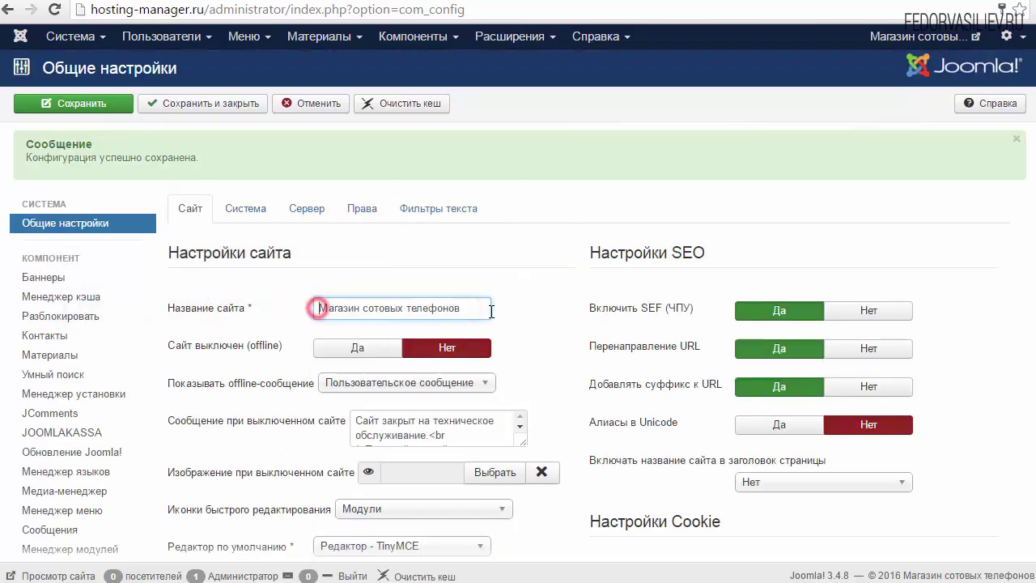
left_click(478, 307)
triple_click(470, 308)
left_click(318, 305)
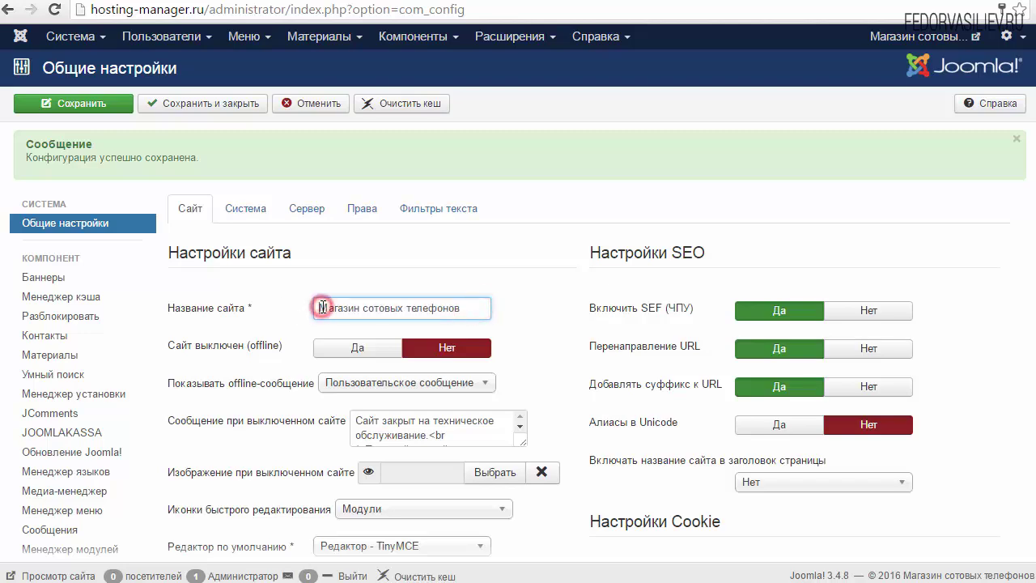
scroll(521, 315, "down", 6)
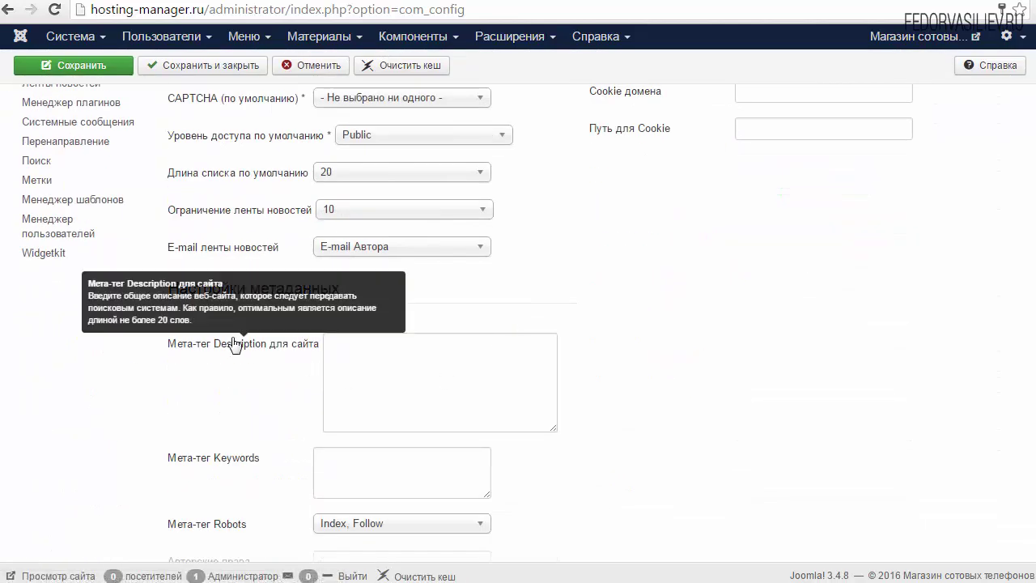
left_click(411, 366)
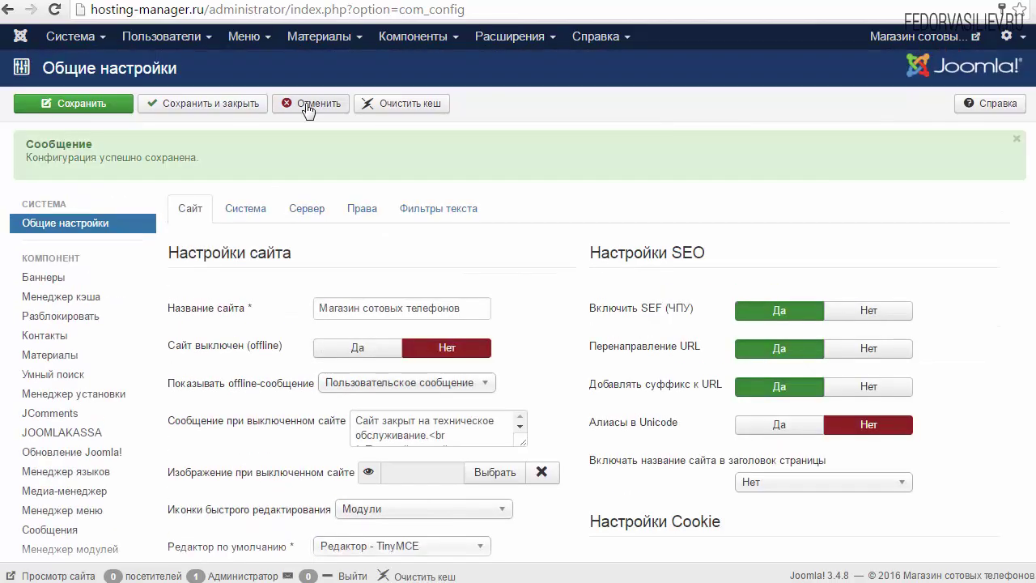
left_click(306, 105)
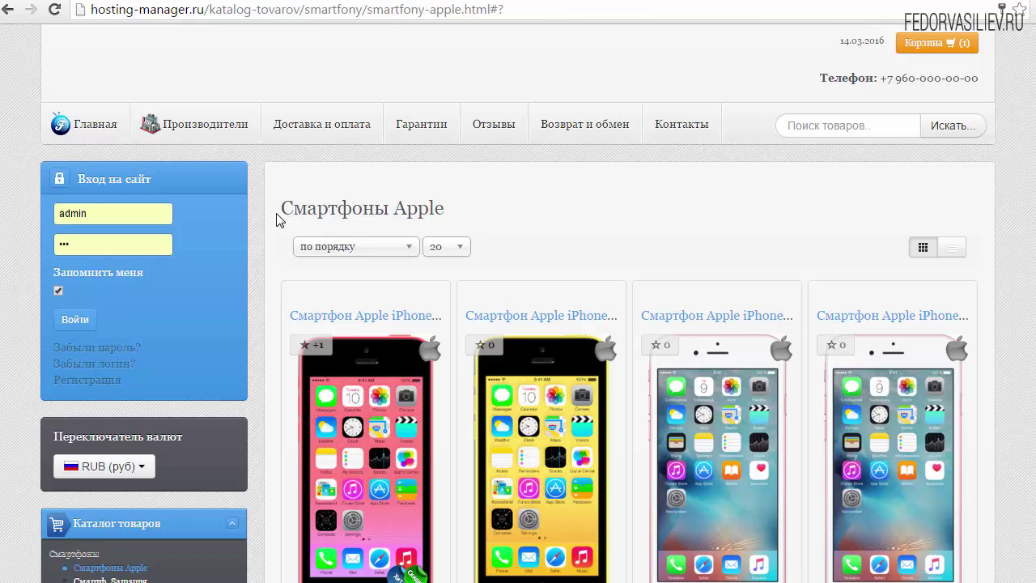
left_click_drag(472, 212, 287, 211)
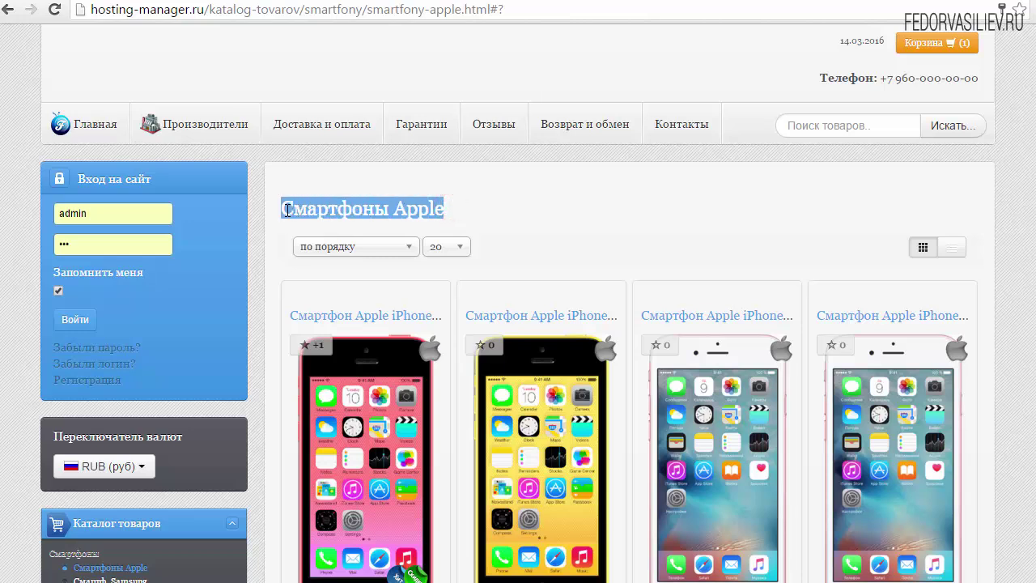
left_click(283, 208)
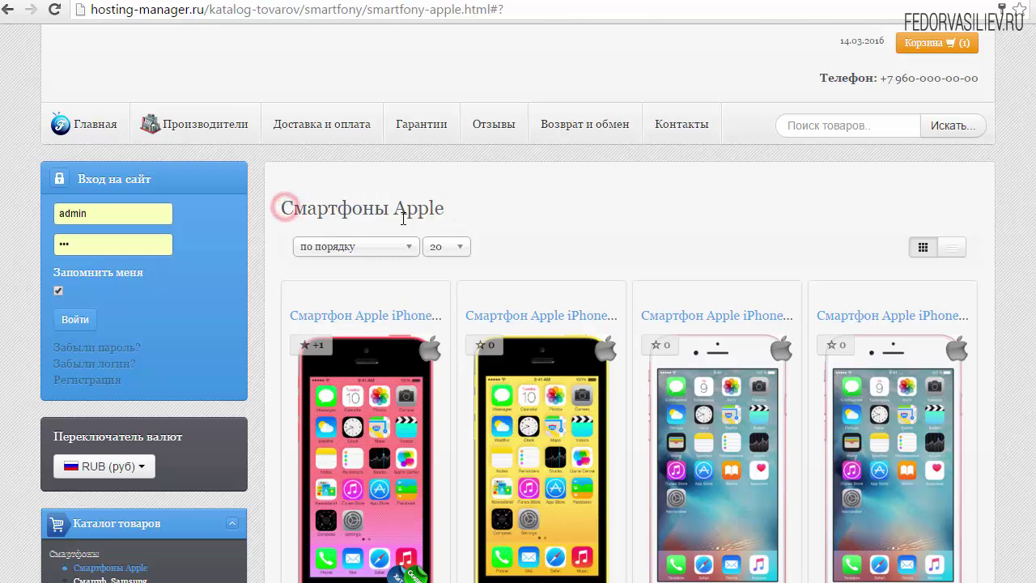
left_click(483, 205)
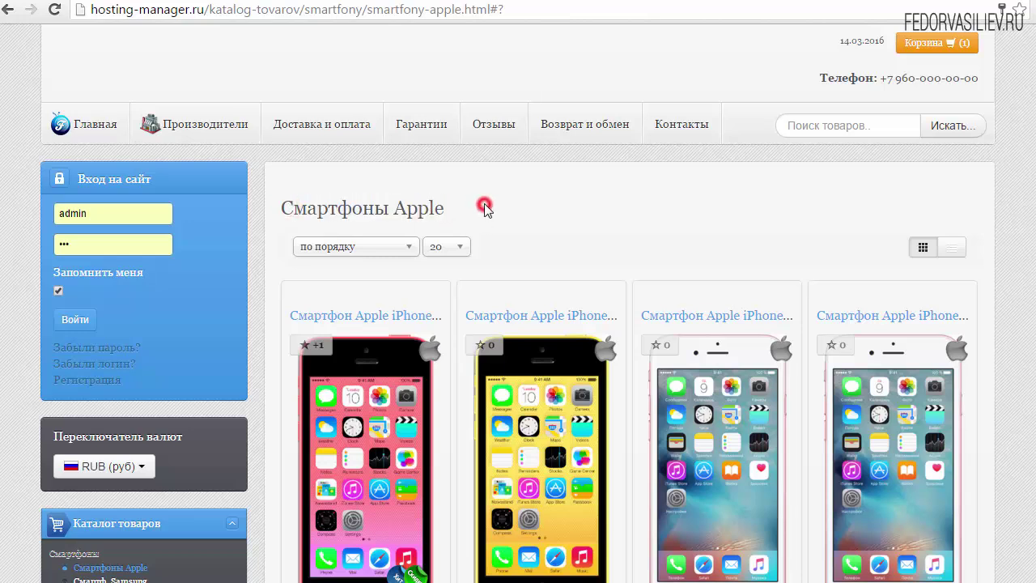
Switch to the author's own website, browse its home page posts, and open the linked YouTube channel
left_click(525, 2)
scroll(267, 121, "down", 12)
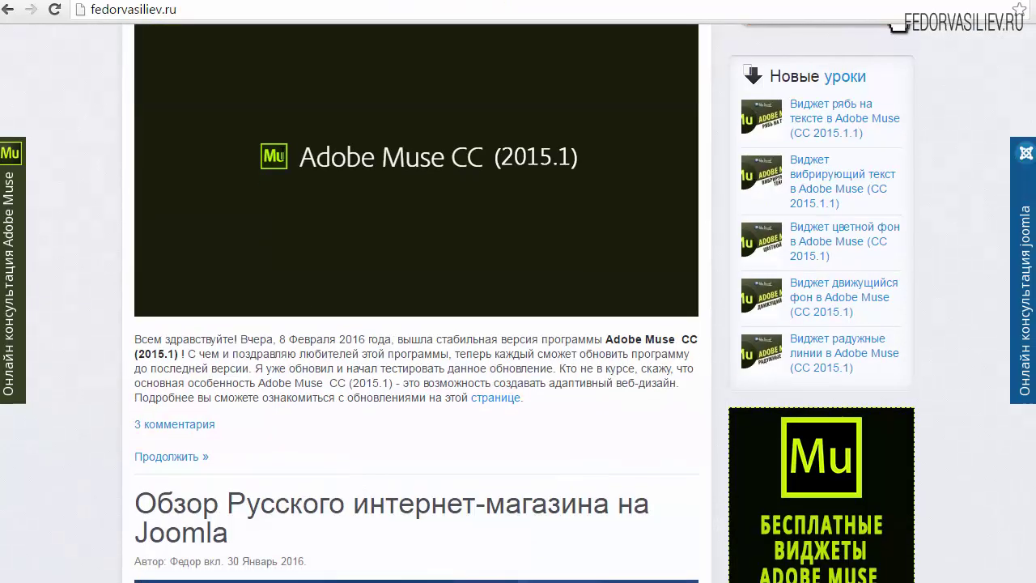
scroll(284, 158, "down", 10)
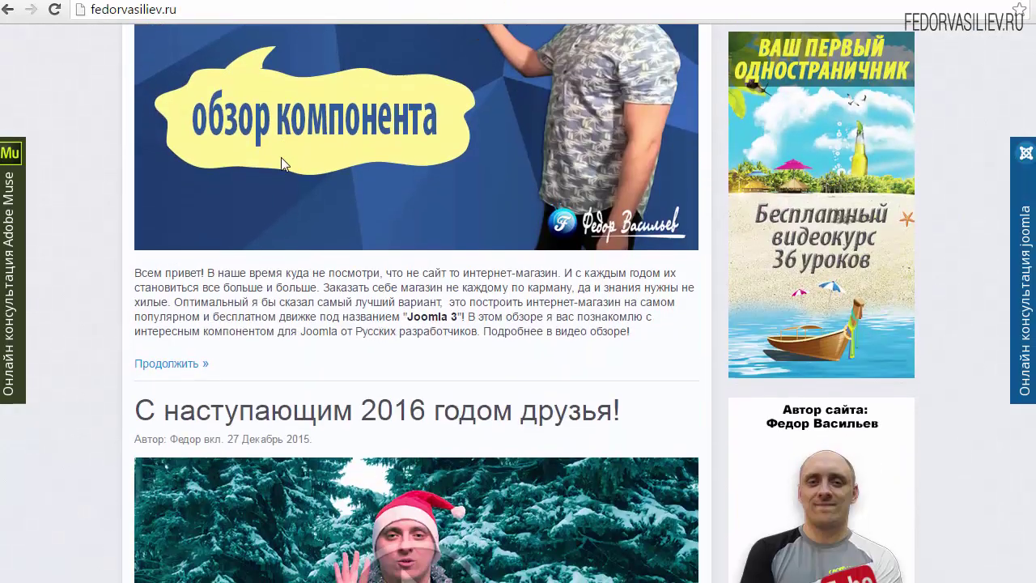
scroll(283, 163, "up", 3)
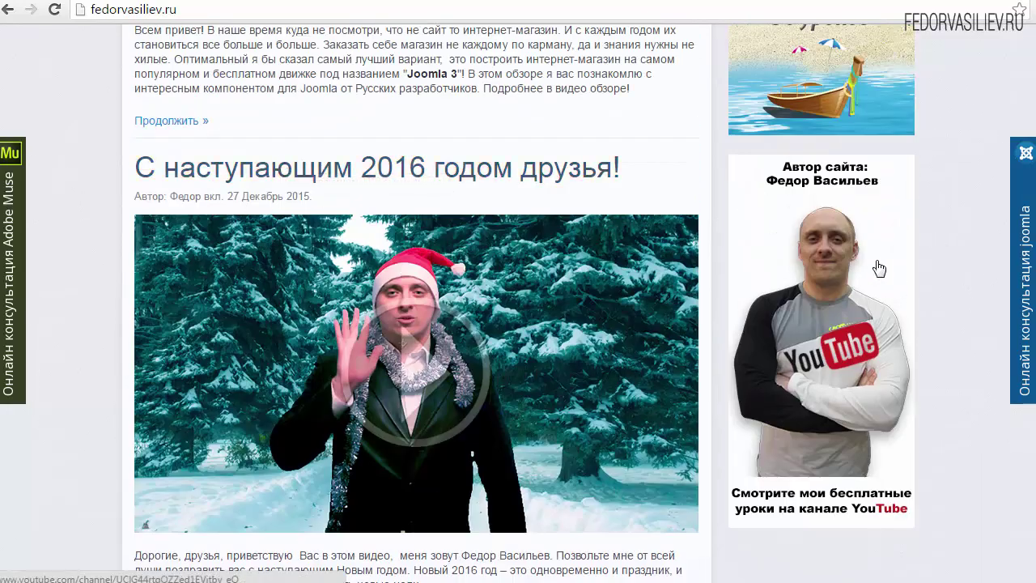
left_click(823, 292)
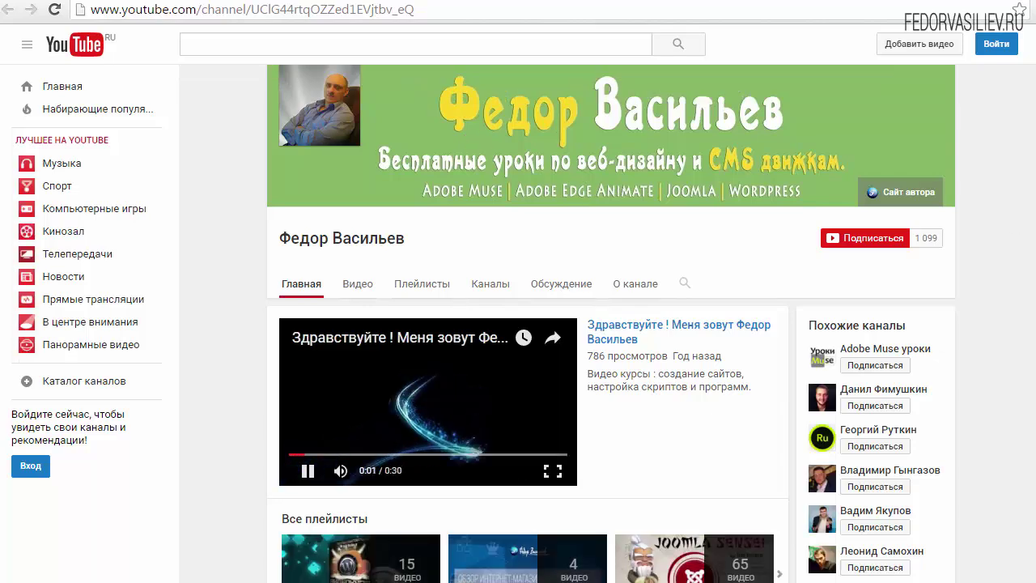
Browse the channel's uploaded videos, open the lesson "14.Добавляем сайт в Яндекс и Google" and look over its page and description
left_click(357, 285)
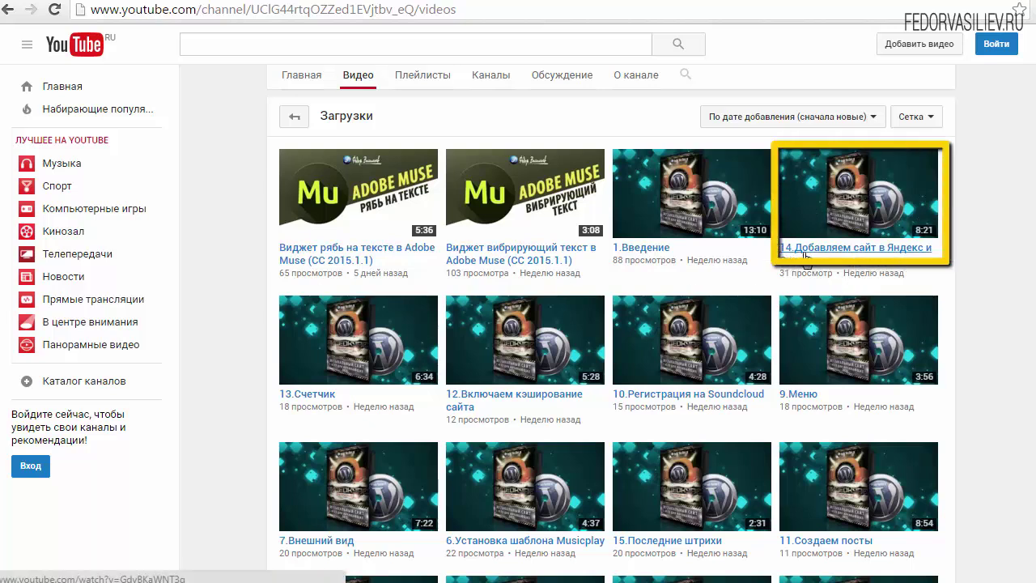
left_click(876, 252)
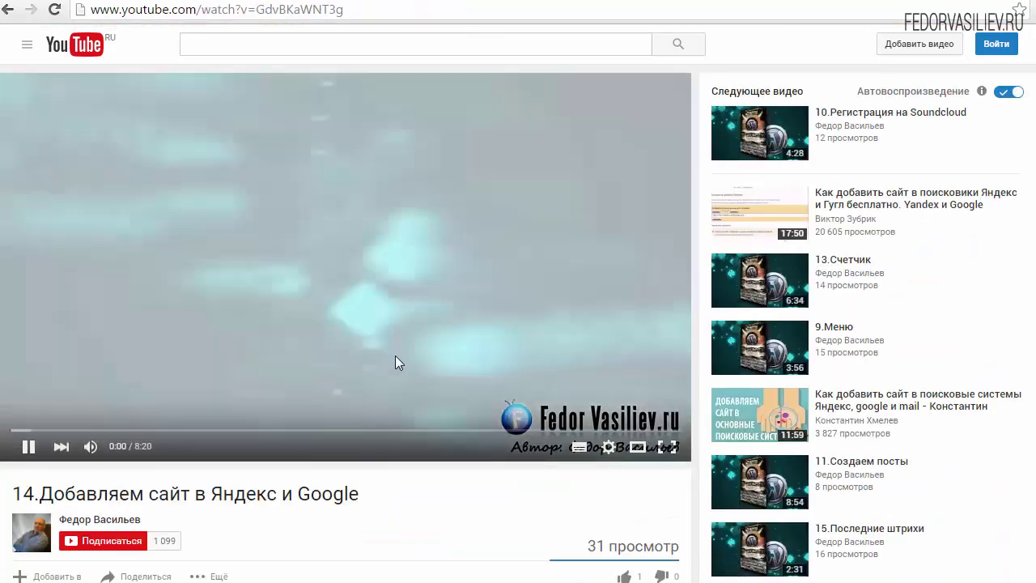
scroll(194, 404, "down", 2)
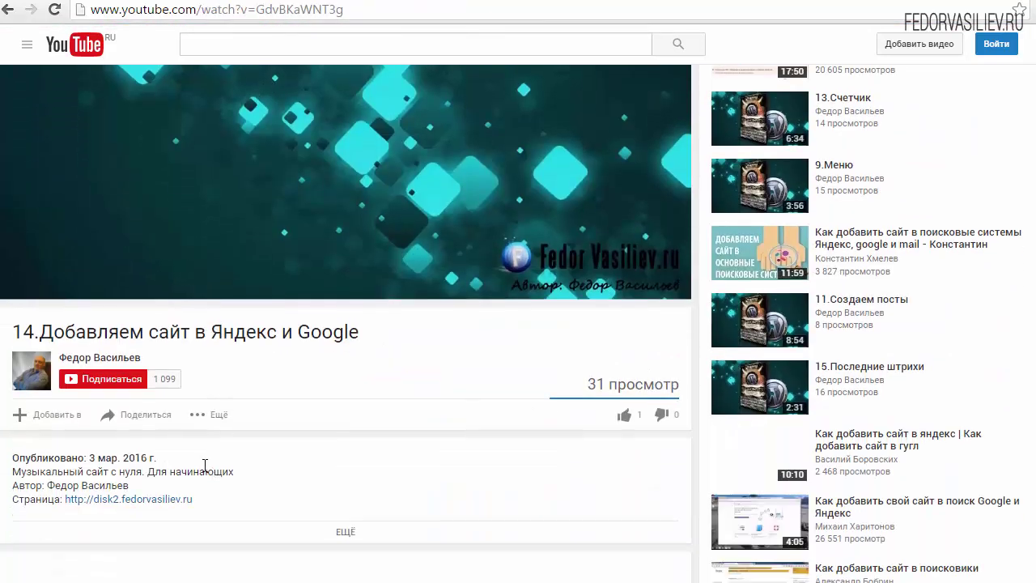
scroll(235, 360, "up", 2)
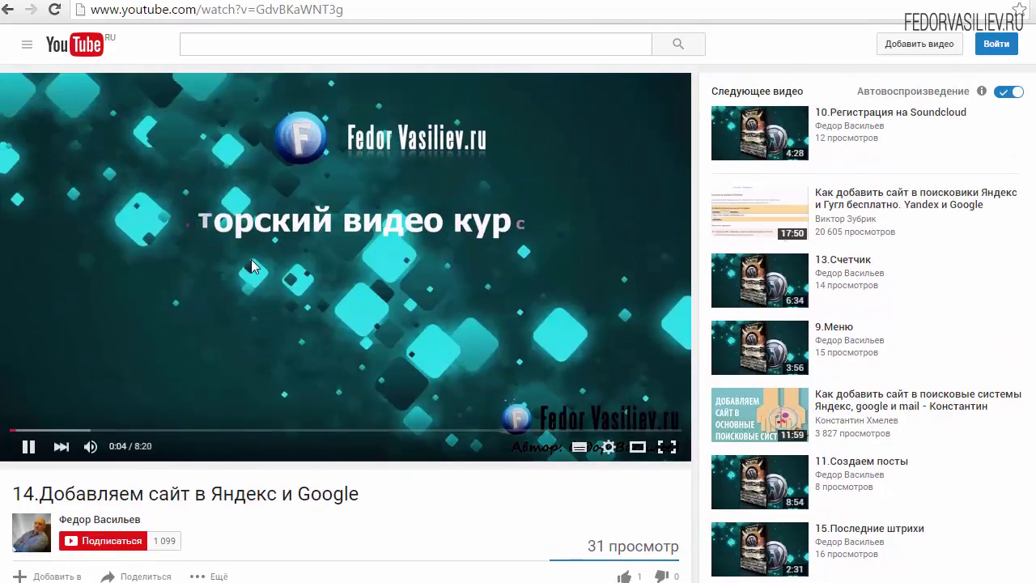
scroll(243, 282, "down", 2)
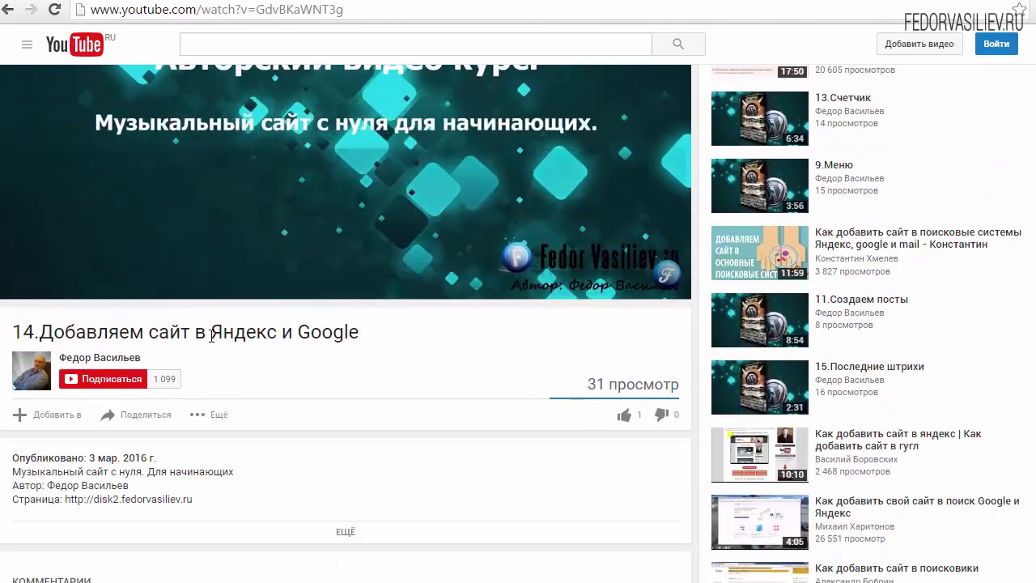
scroll(288, 366, "up", 2)
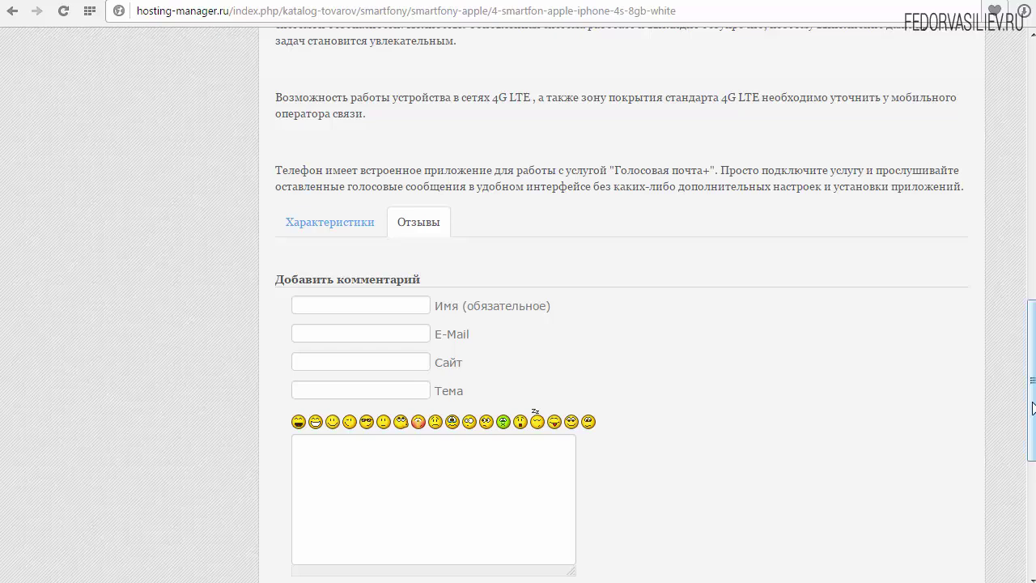
left_click_drag(1032, 405, 1033, 147)
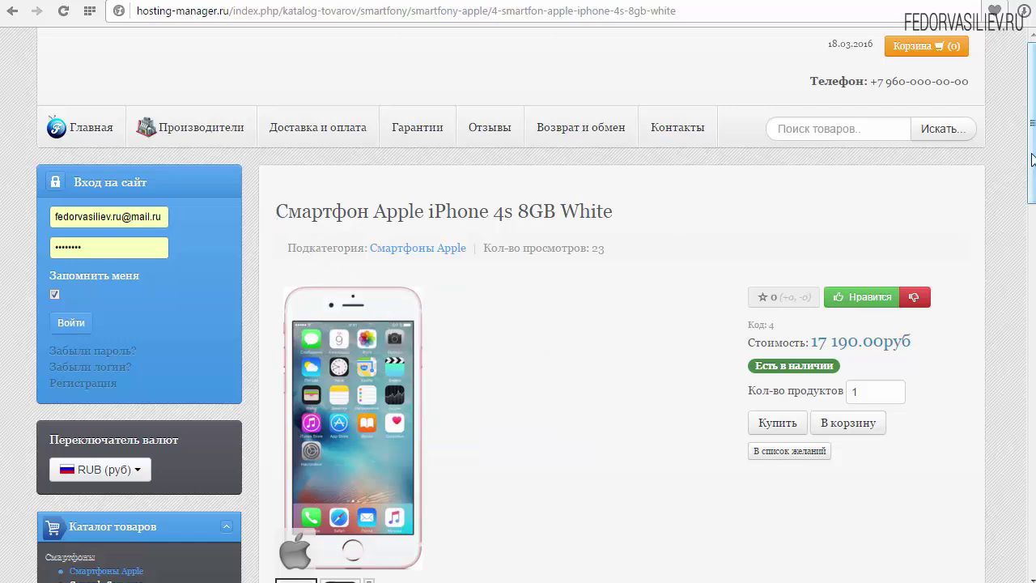
left_click_drag(1031, 154, 999, 476)
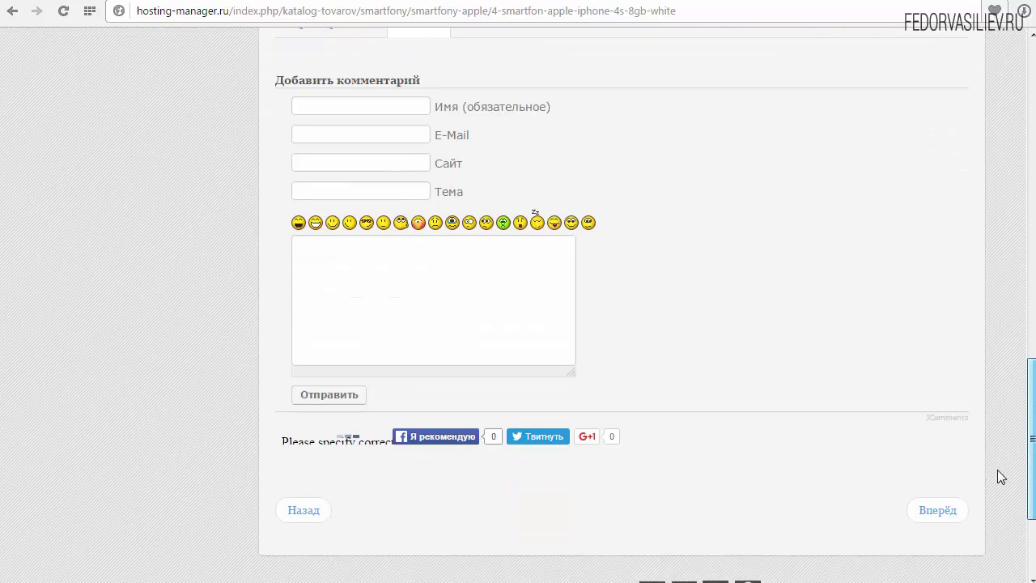
left_click(445, 310)
scroll(420, 215, "up", 1)
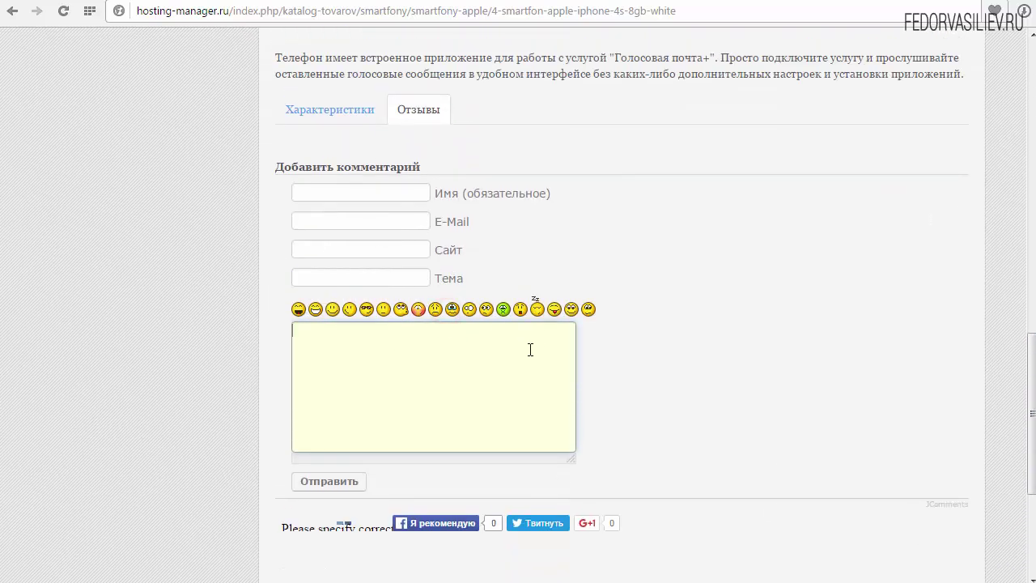
left_click(342, 348)
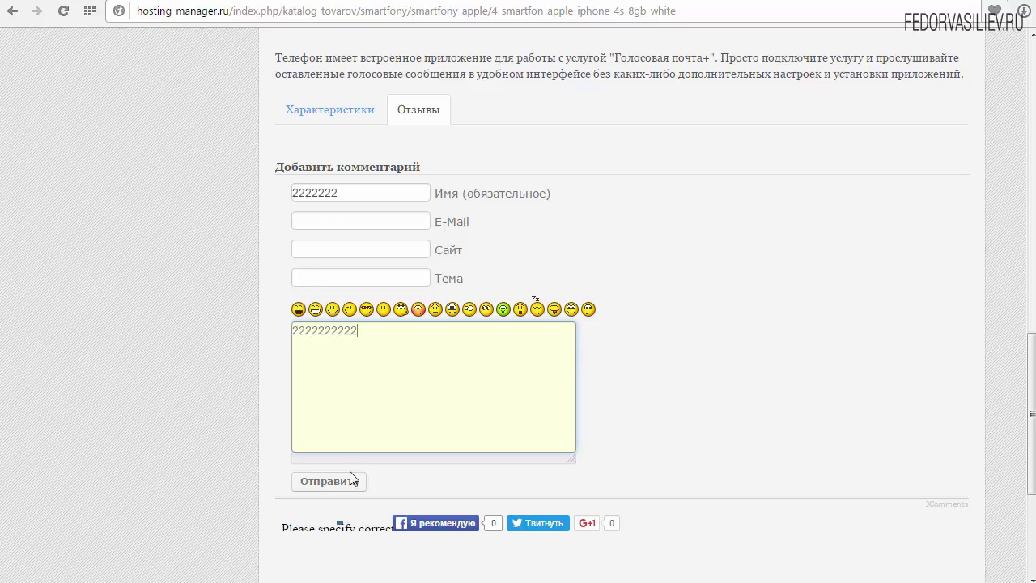
left_click(344, 481)
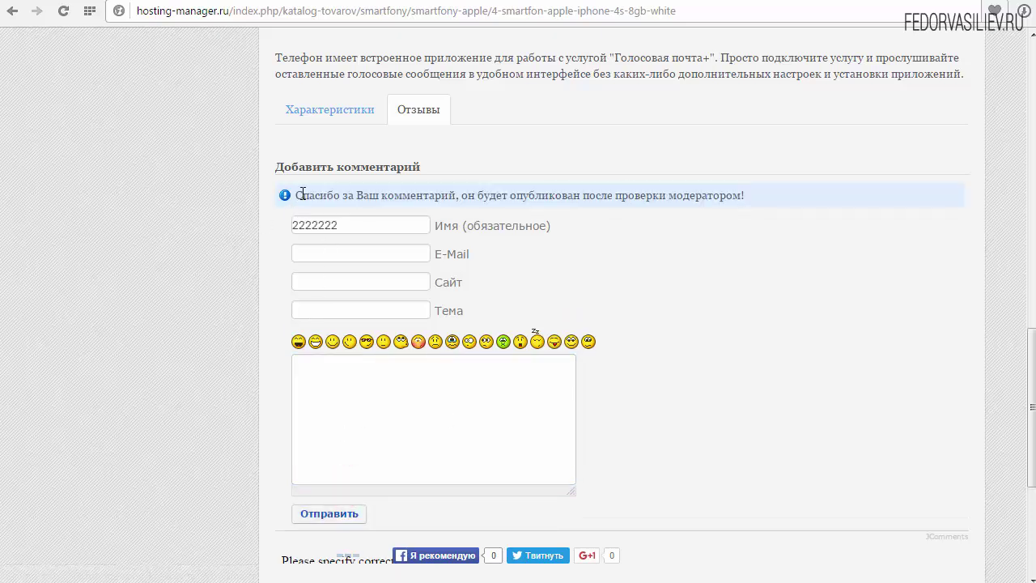
left_click_drag(300, 195, 608, 197)
left_click(647, 231)
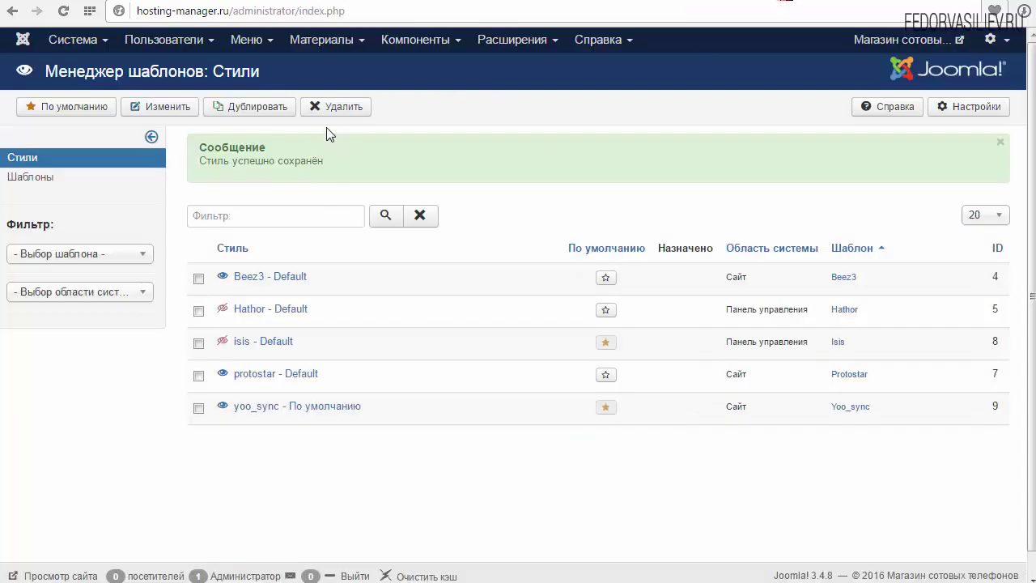
Open the JComments component in the Joomla administration, then return to the product page's review form
mouse_move(405, 42)
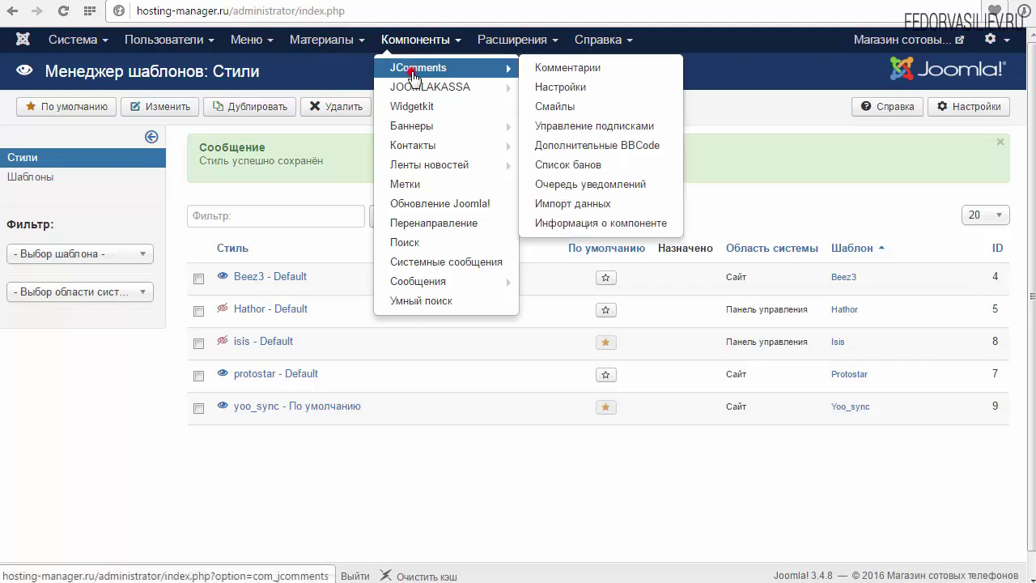
left_click(411, 71)
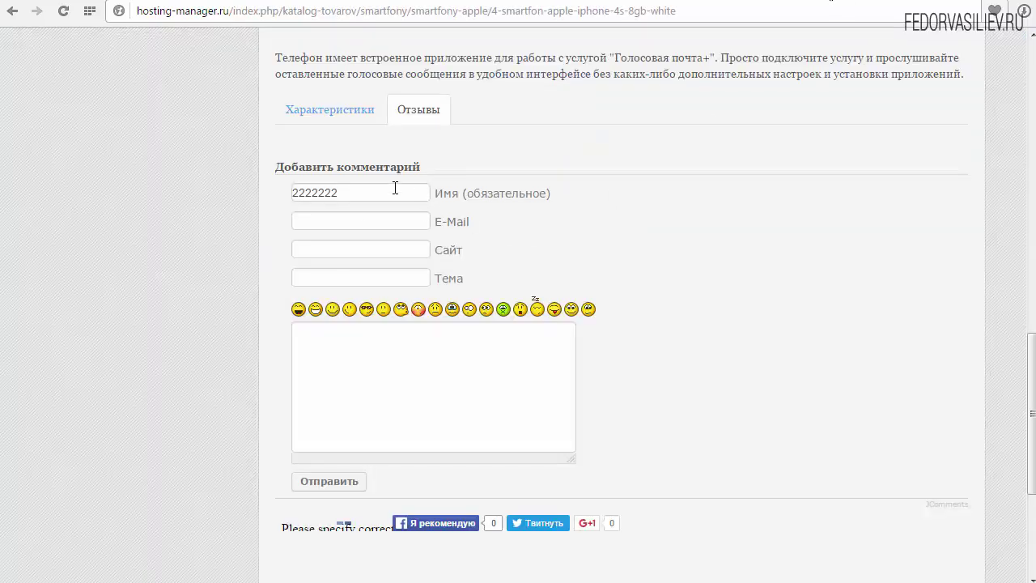
left_click(394, 189)
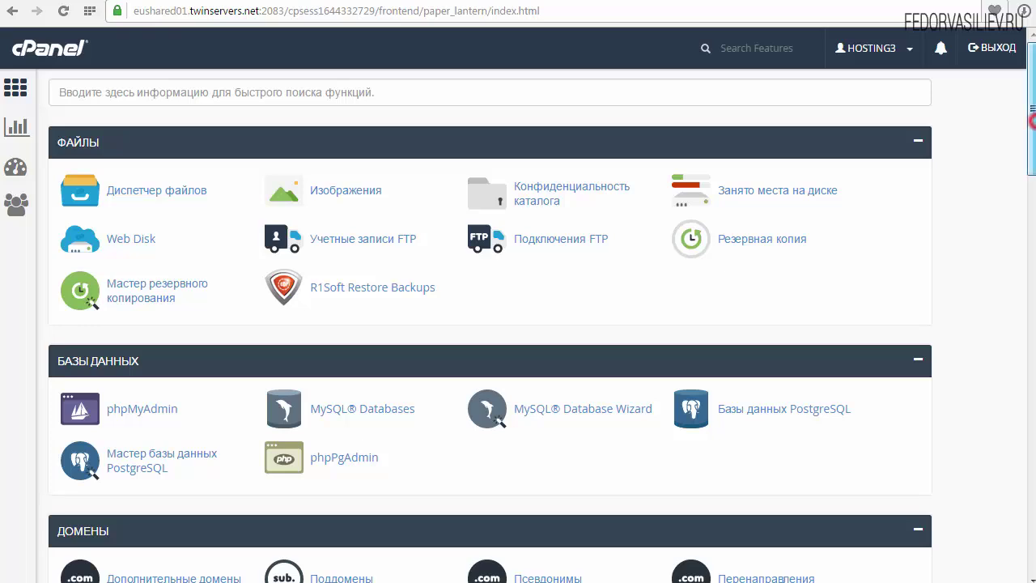
Switch to the hosting account's cPanel, find the security section and open ModSecurity
left_click_drag(1031, 120, 1031, 511)
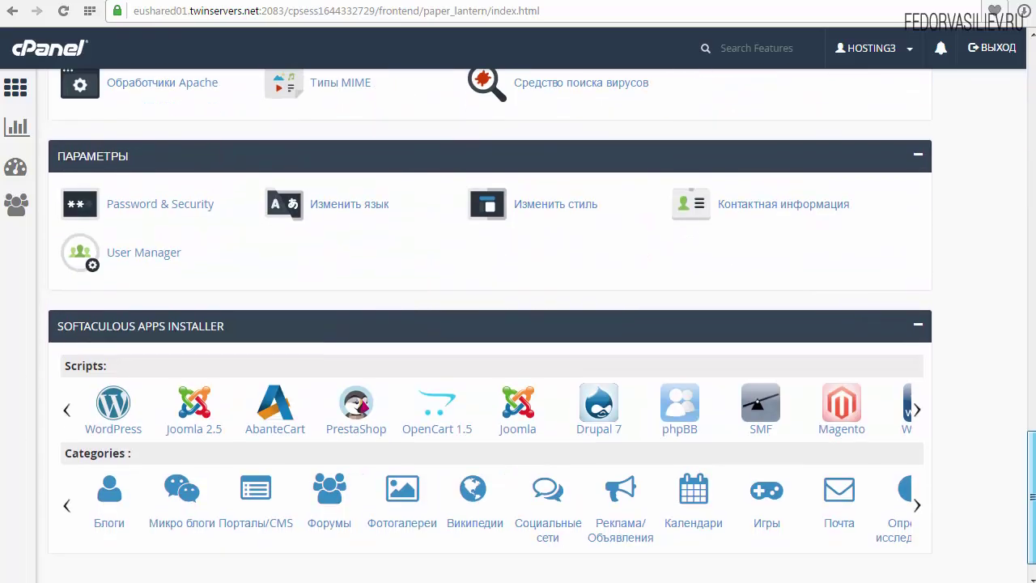
scroll(115, 157, "up", 7)
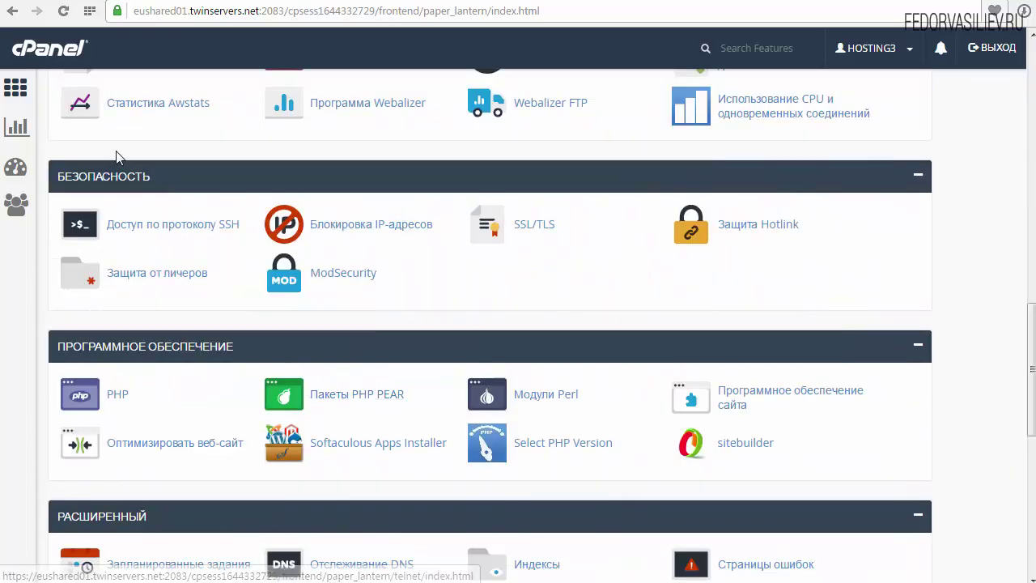
left_click_drag(156, 176, 132, 176)
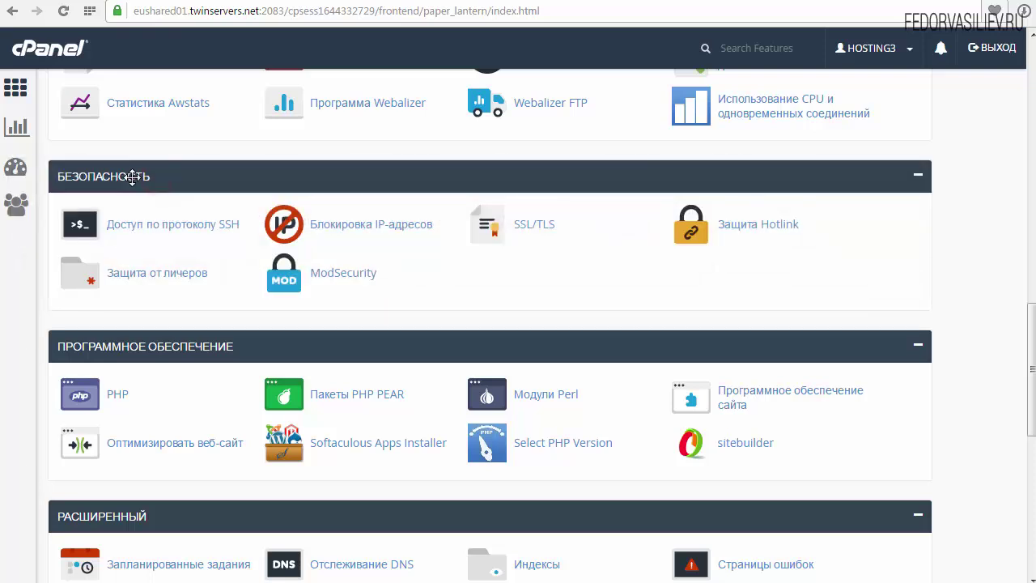
left_click(343, 281)
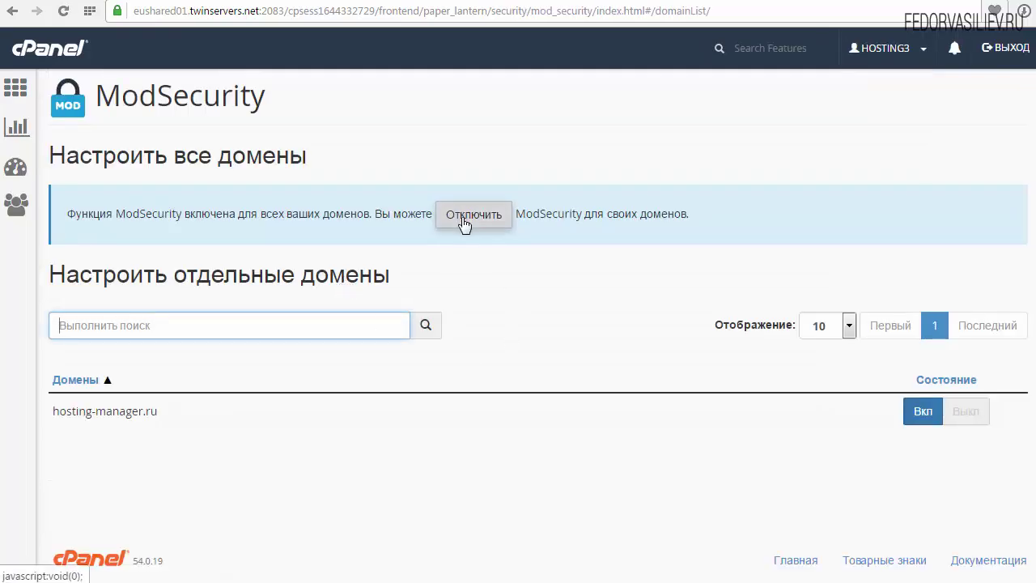
Turn ModSecurity off for the domain hosting-manager.ru and read the resulting notices
left_click_drag(178, 416, 91, 412)
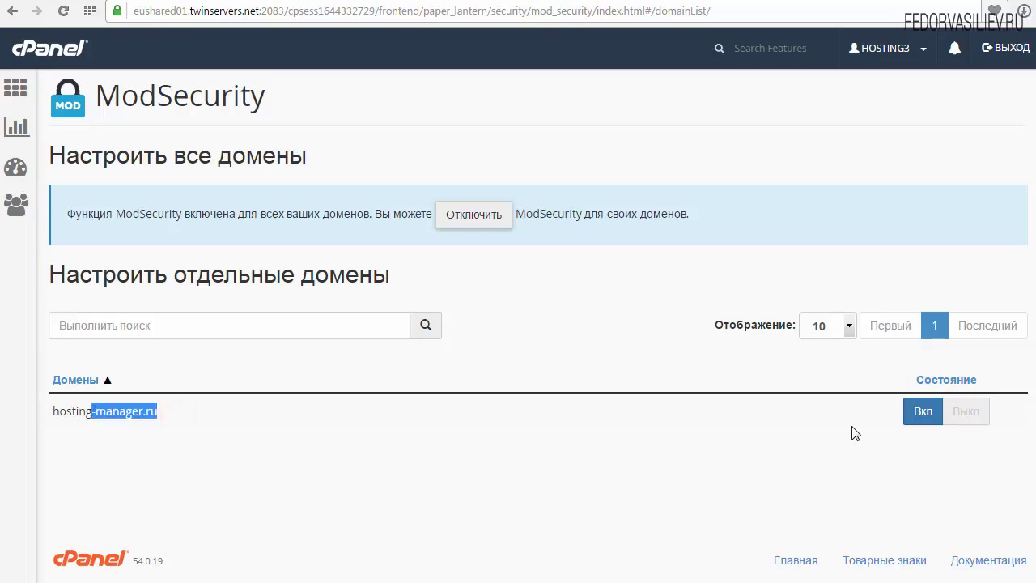
left_click(969, 422)
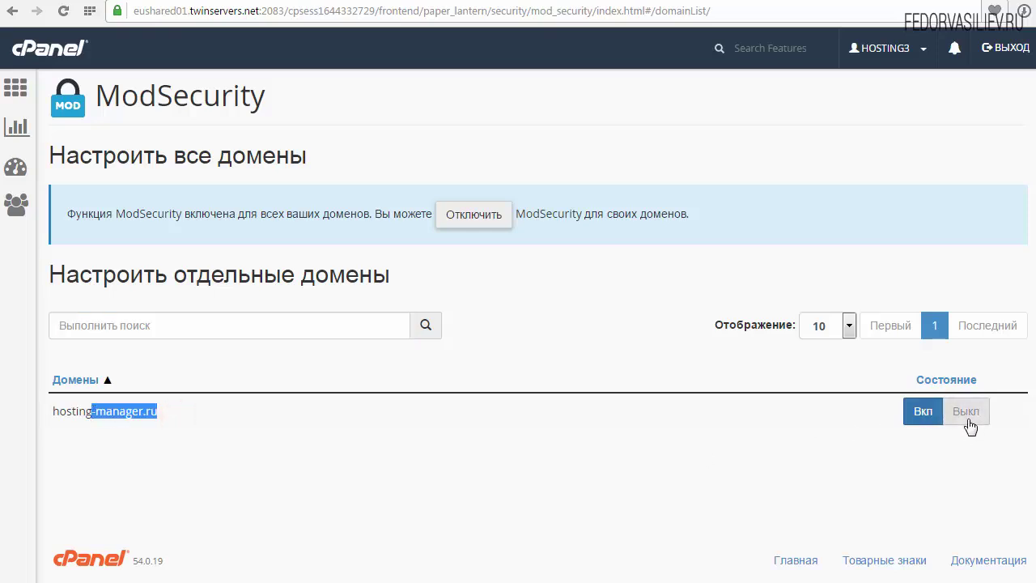
left_click(967, 417)
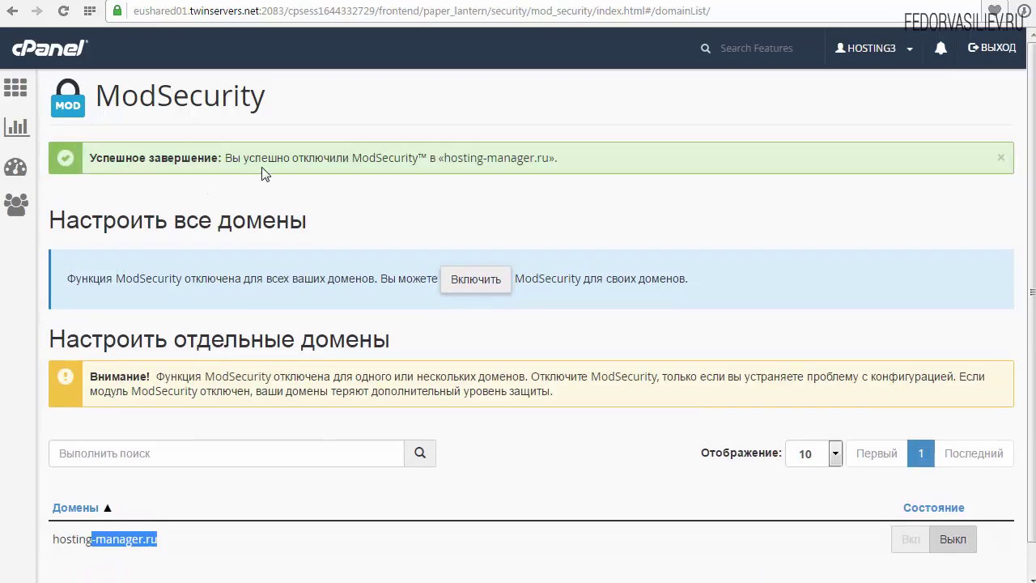
scroll(306, 158, "down", 1)
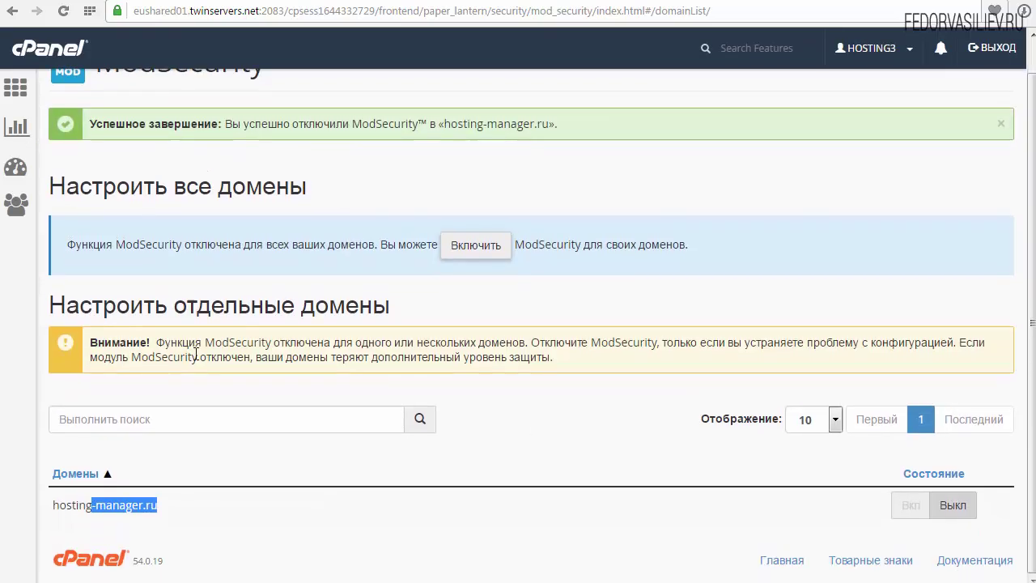
left_click_drag(103, 342, 235, 343)
left_click(235, 343)
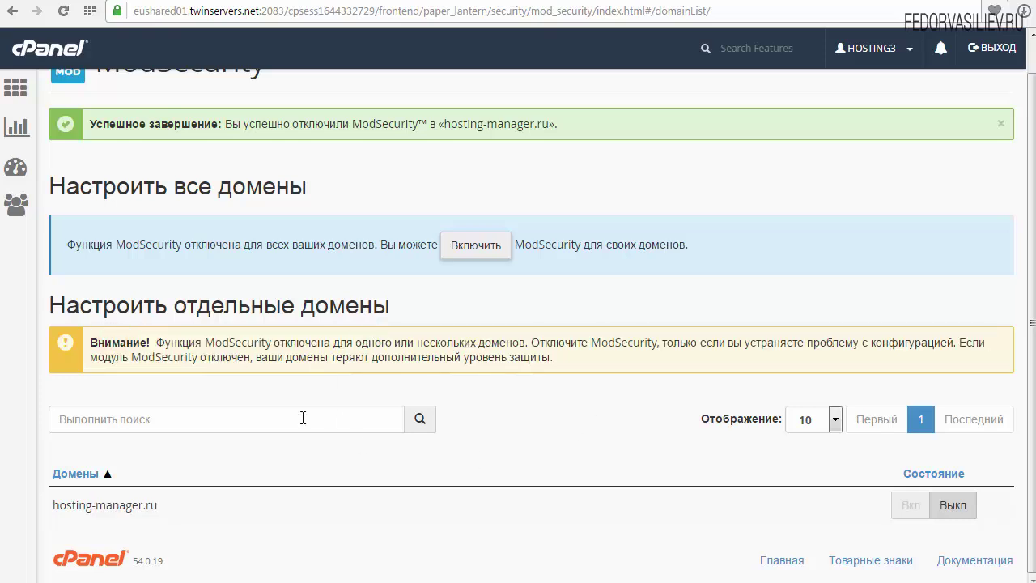
Return to the iPhone 4s product page, reload it and show its Отзывы section
left_click(791, 2)
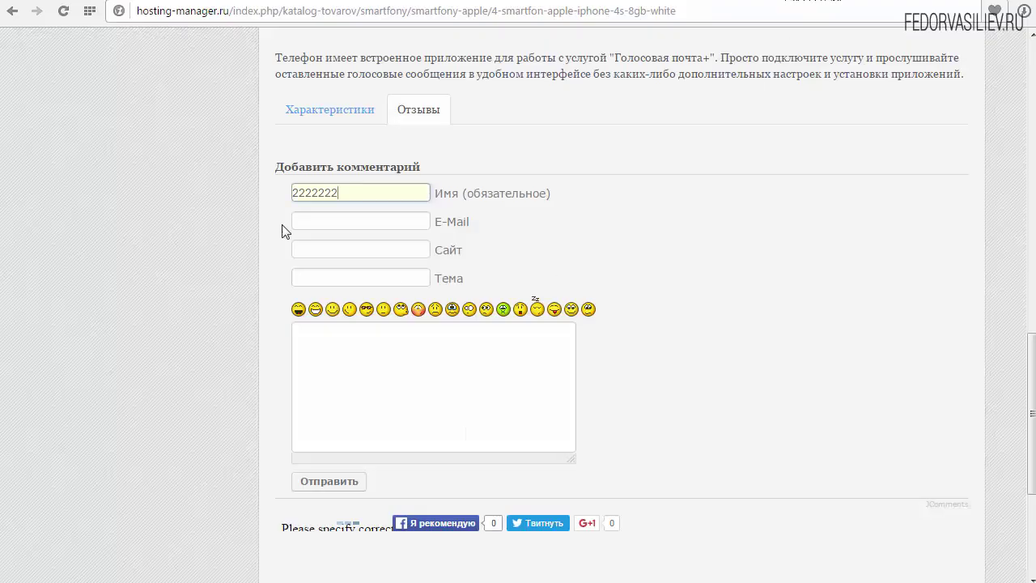
left_click(63, 11)
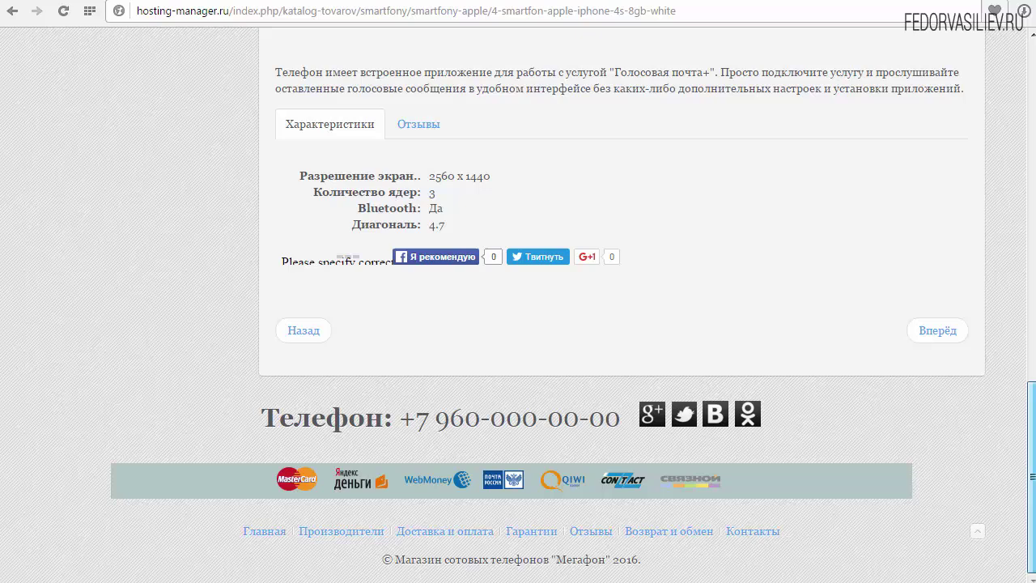
left_click(417, 130)
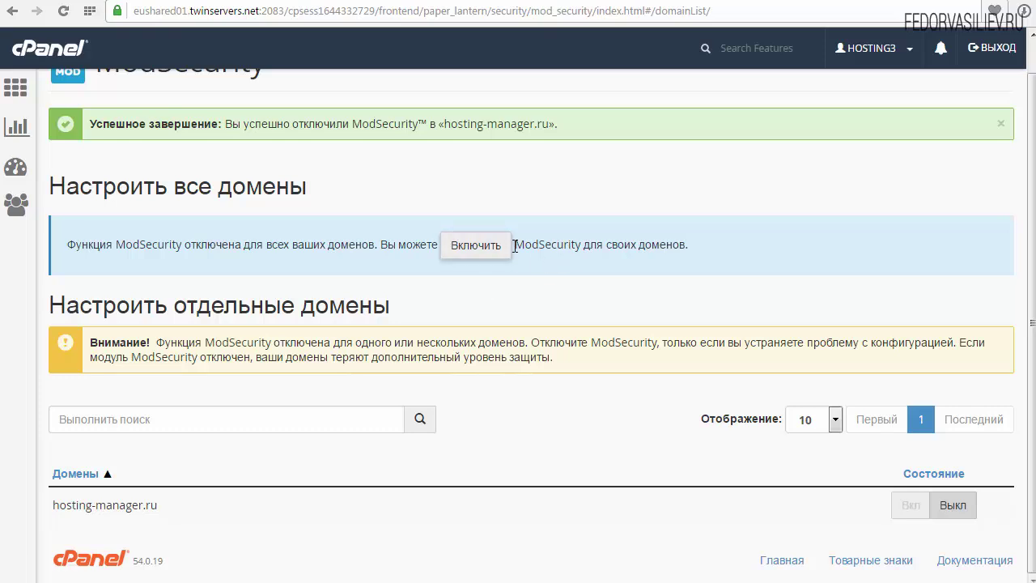
Switch back to cPanel, review the ModSecurity options for all and individual domains, and turn it back on for hosting-manager.ru
left_click_drag(512, 242, 581, 249)
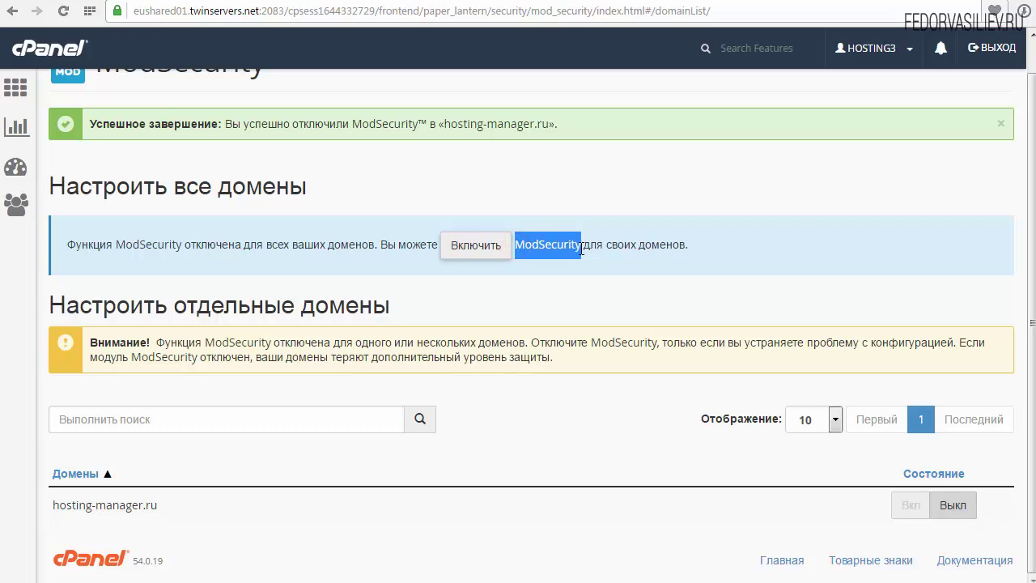
left_click(530, 249)
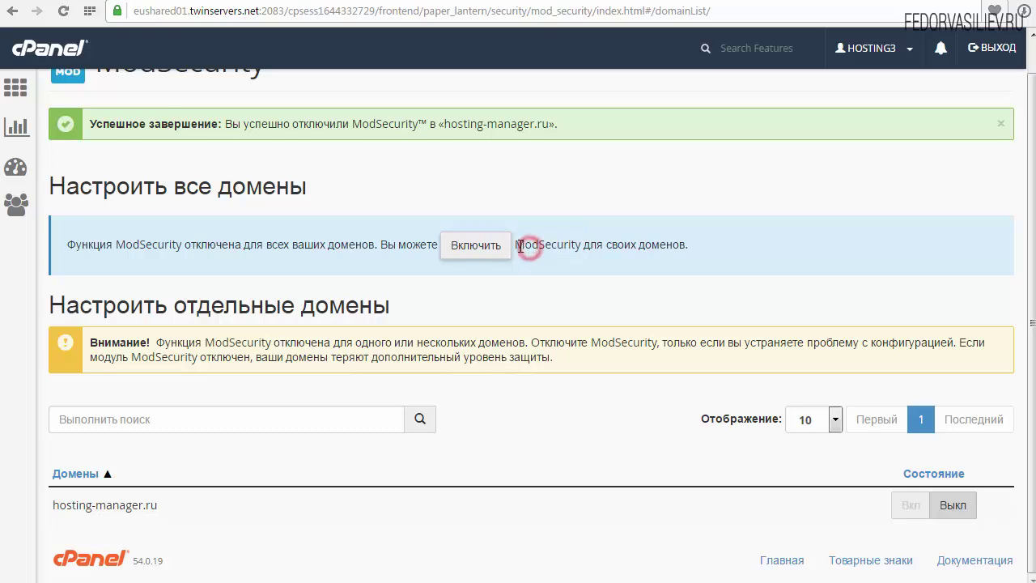
left_click_drag(513, 243, 576, 246)
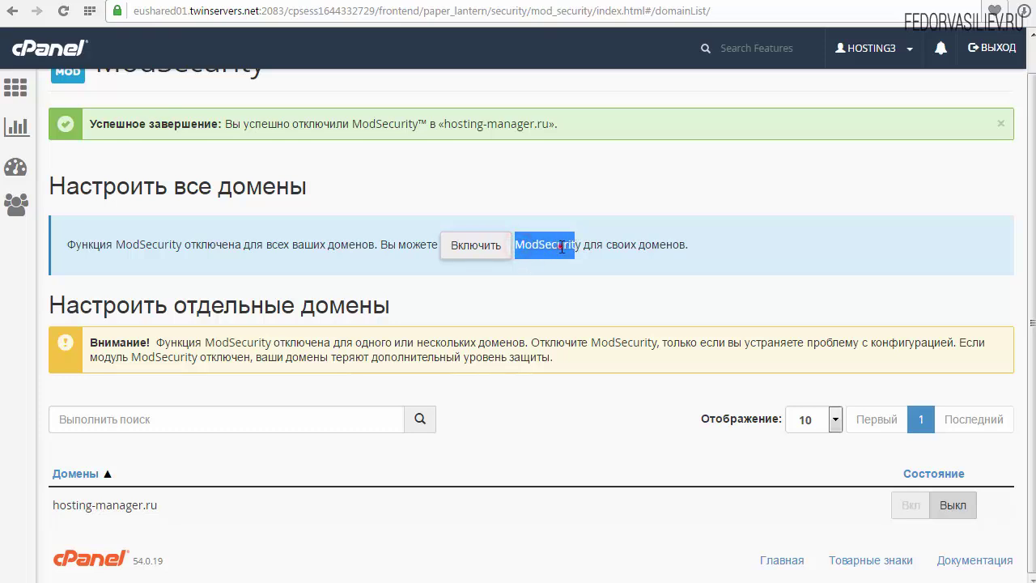
left_click(561, 246)
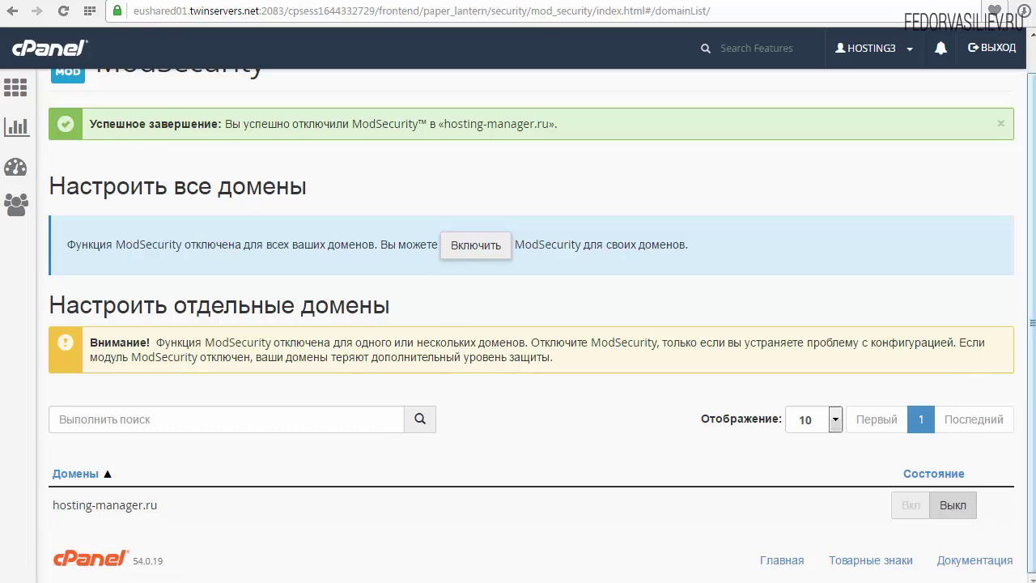
left_click(1030, 340)
left_click_drag(79, 301, 224, 306)
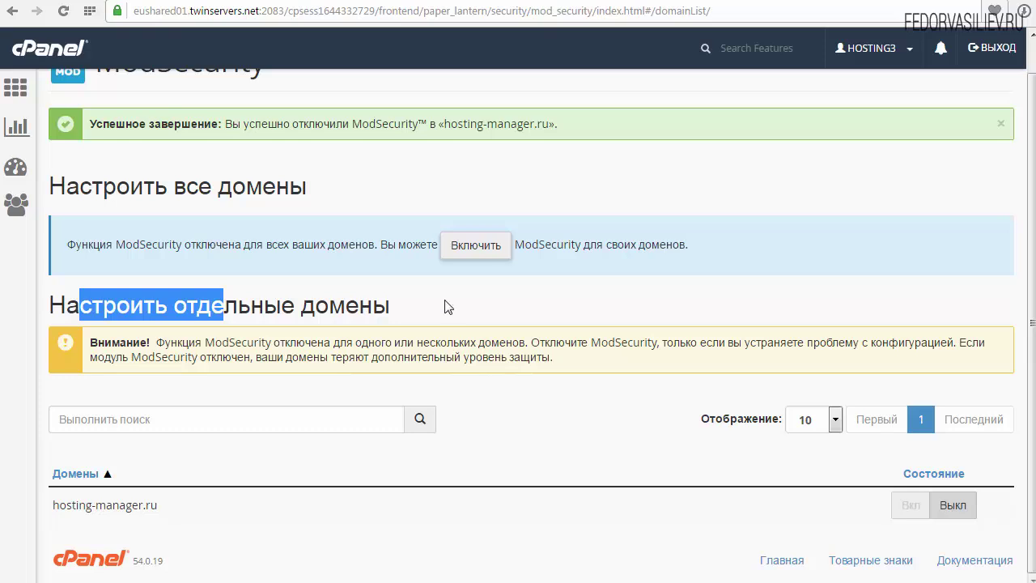
left_click(908, 508)
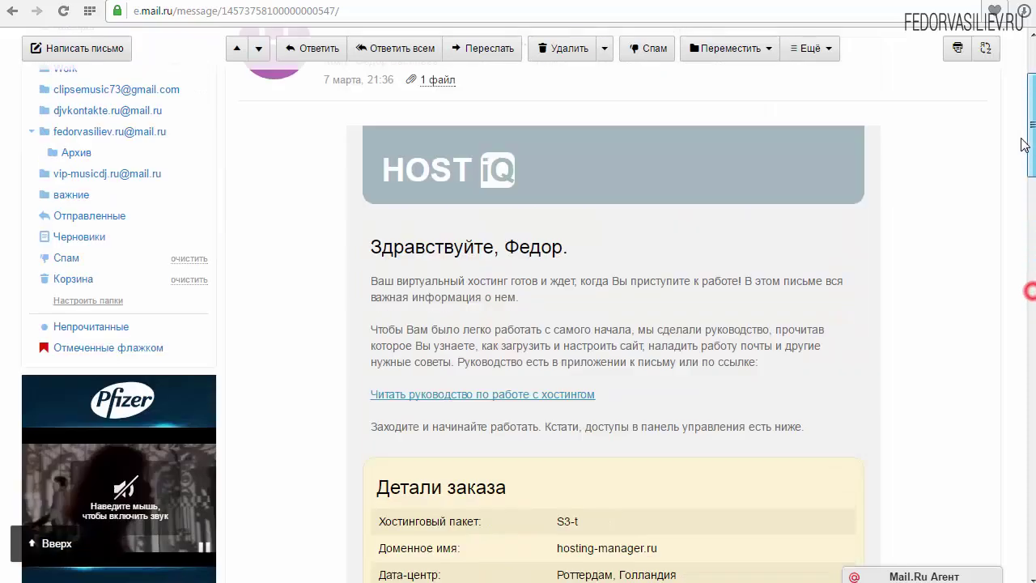
Look through the HOSTiQ hosting welcome message, from its heading and order details down to the closing contact section
scroll(341, 187, "up", 15)
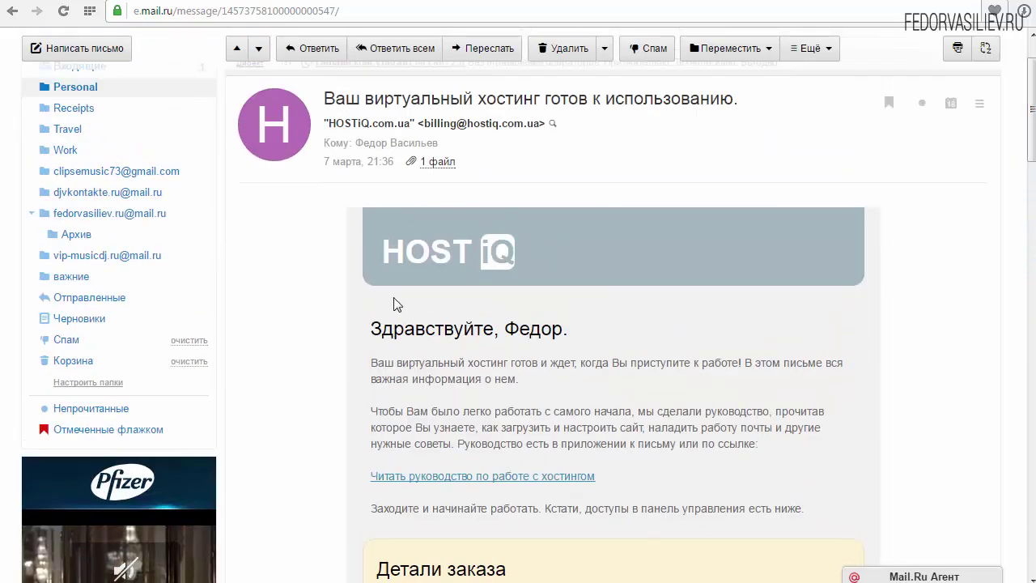
scroll(1033, 149, "up", 1)
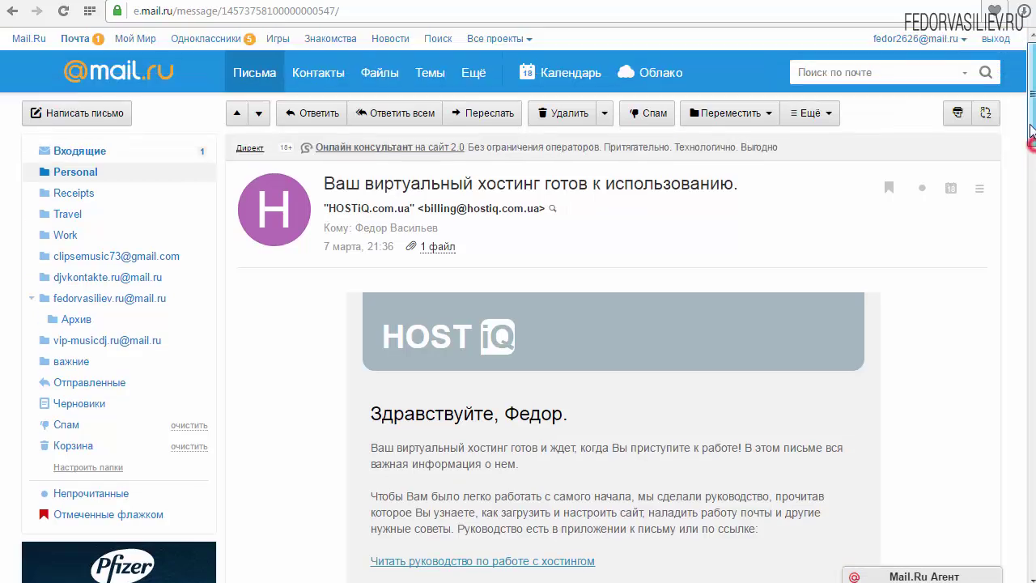
scroll(1033, 149, "down", 5)
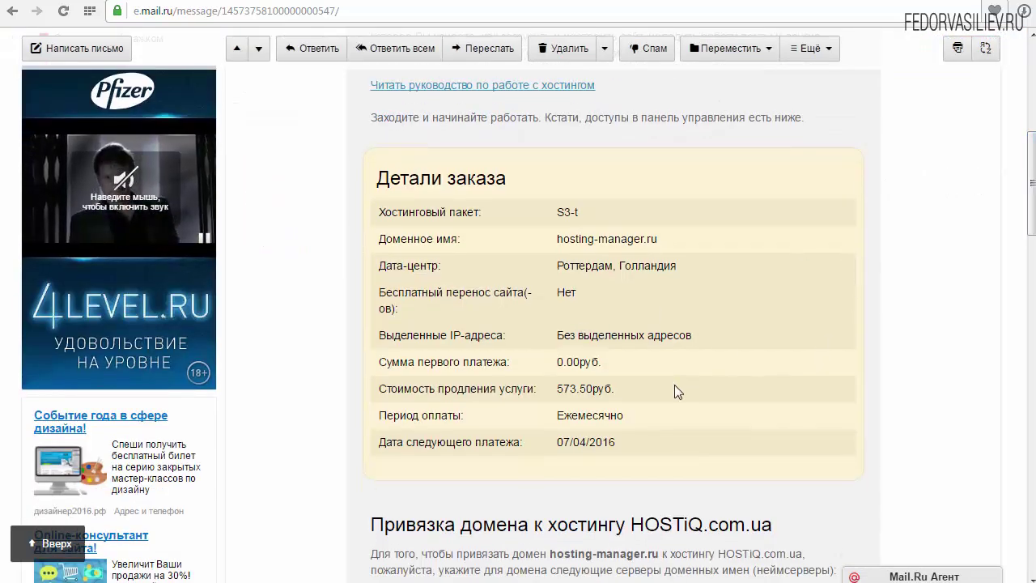
left_click_drag(1029, 178, 1015, 459)
scroll(504, 292, "up", 4)
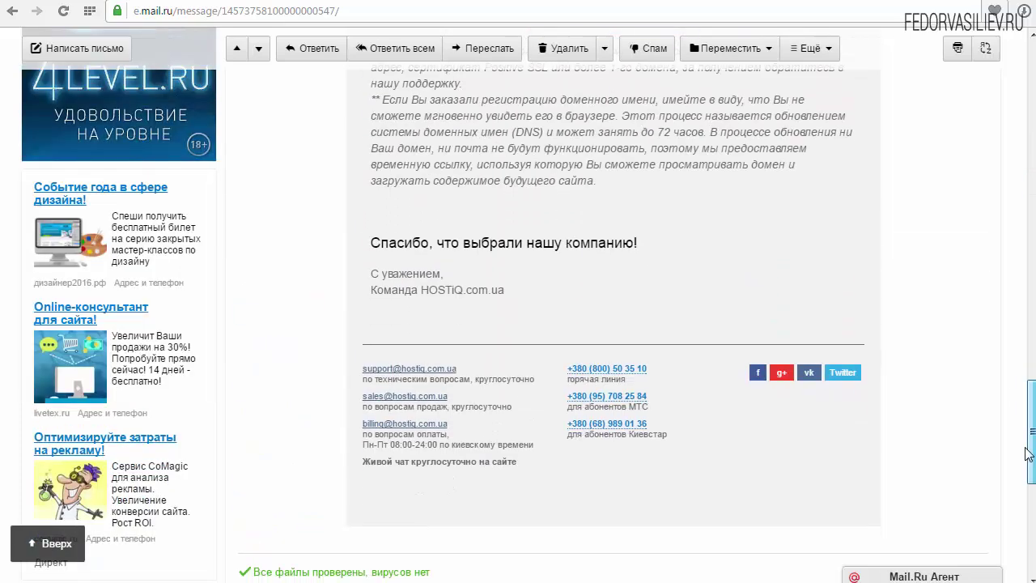
Examine the technical support contact in the message footer, highlighting its e-mail address and the round-the-clock availability description
scroll(504, 292, "down", 1)
left_click_drag(361, 269, 526, 283)
left_click(525, 282)
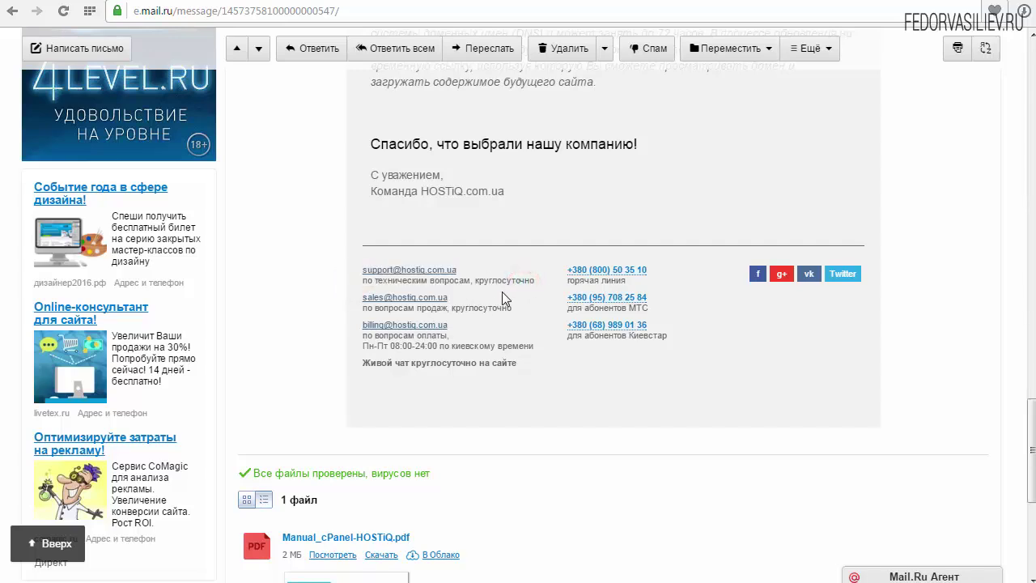
left_click_drag(544, 280, 458, 280)
left_click(461, 278)
left_click_drag(359, 280, 453, 279)
left_click(482, 280)
left_click_drag(360, 269, 457, 271)
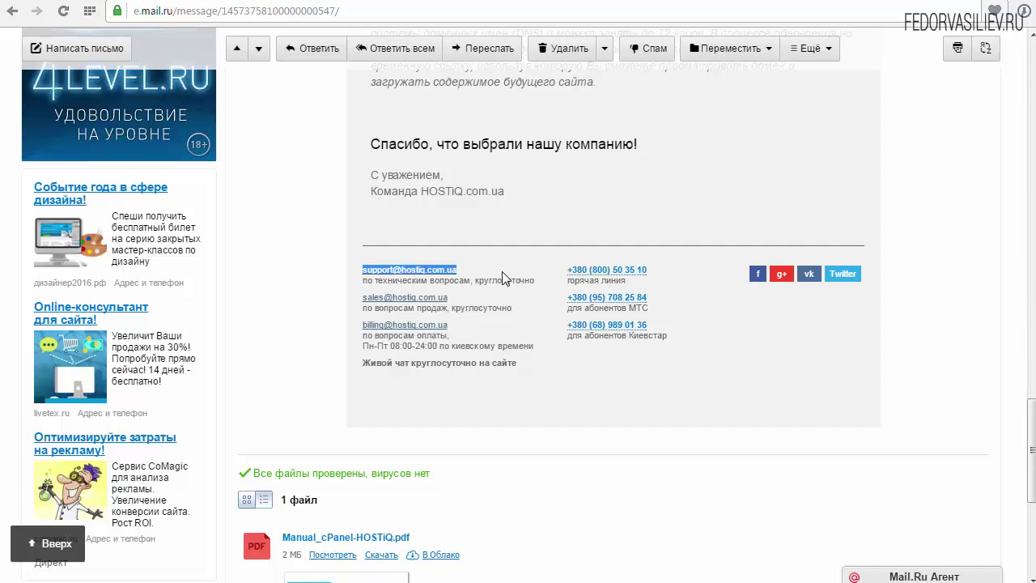
scroll(502, 277, "up", 1)
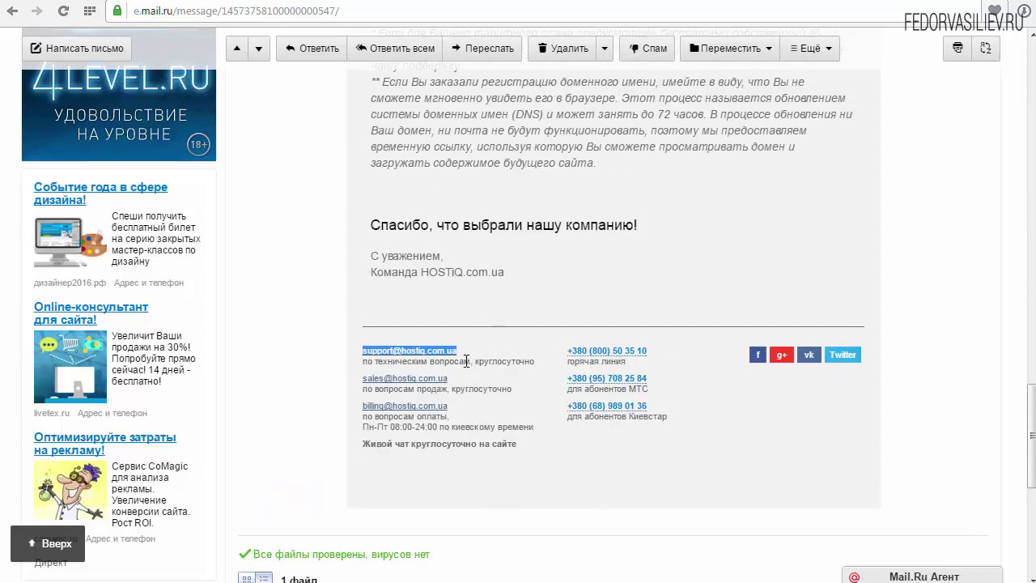
left_click(471, 358)
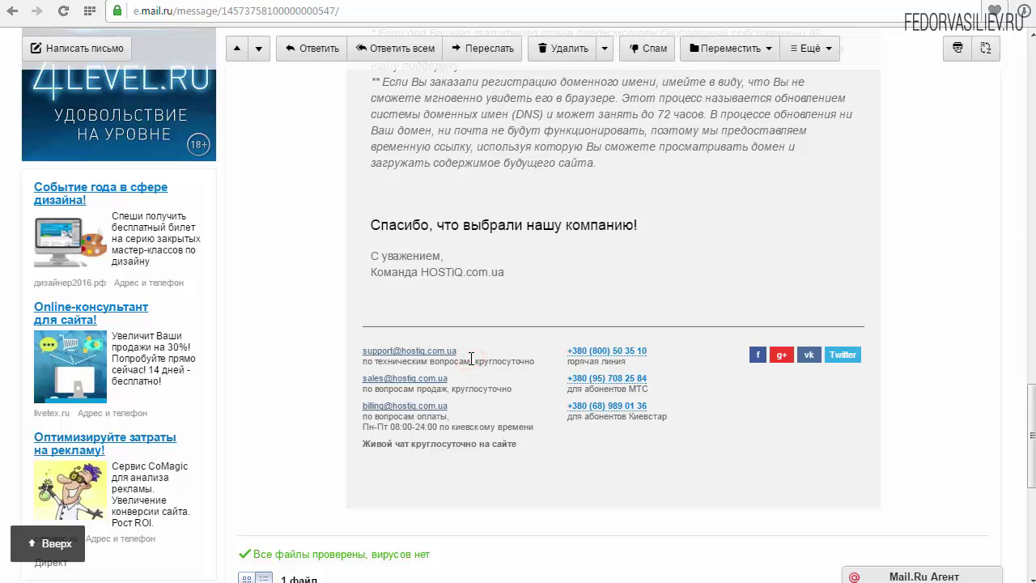